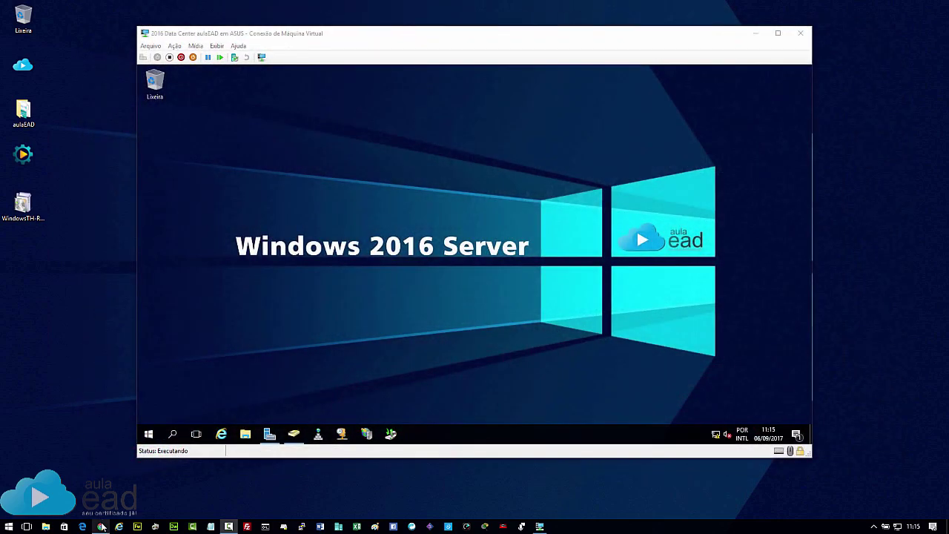
Bring the Chrome window showing the aulaEAD course listing to the front.
click(102, 526)
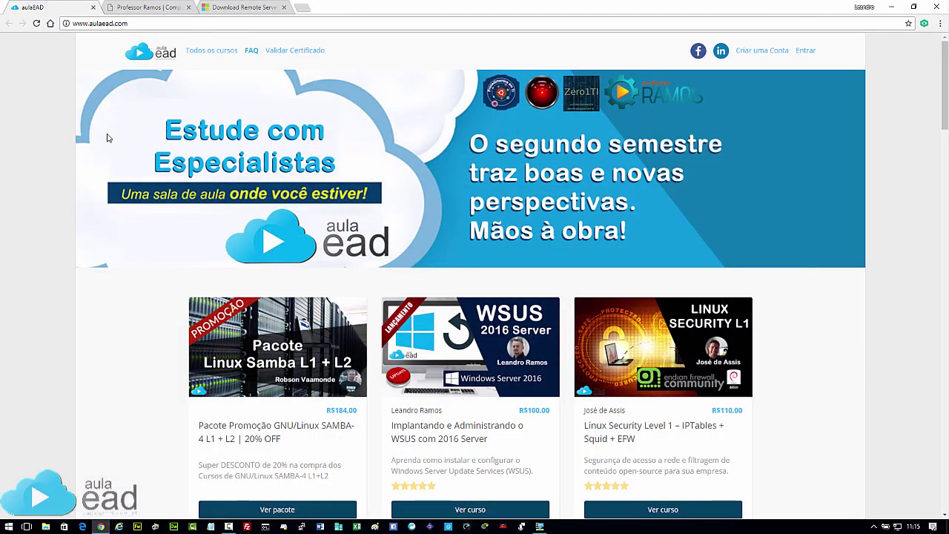
Browse the aulaEAD page, then minimize Chrome to show the Windows Server 2016 VM.
scroll(550, 231, down, 2)
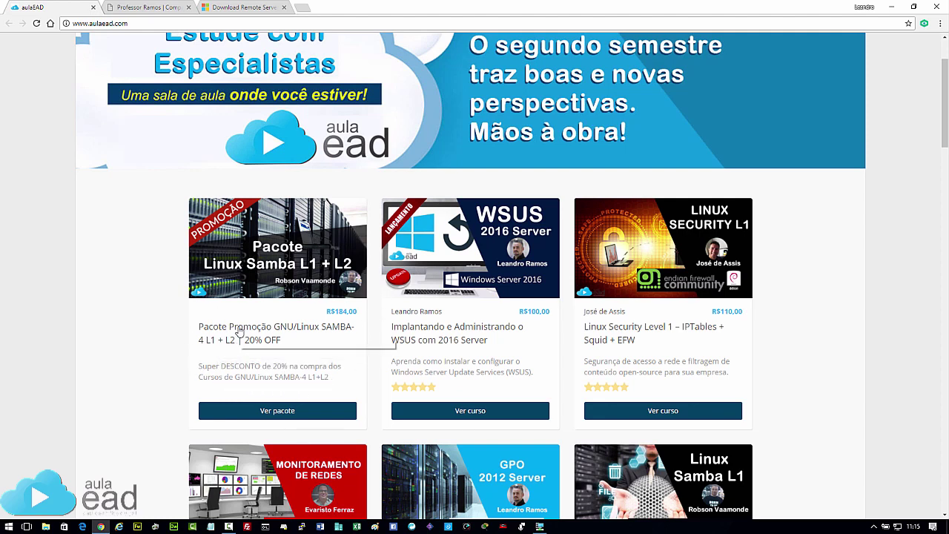
scroll(239, 332, up, 1)
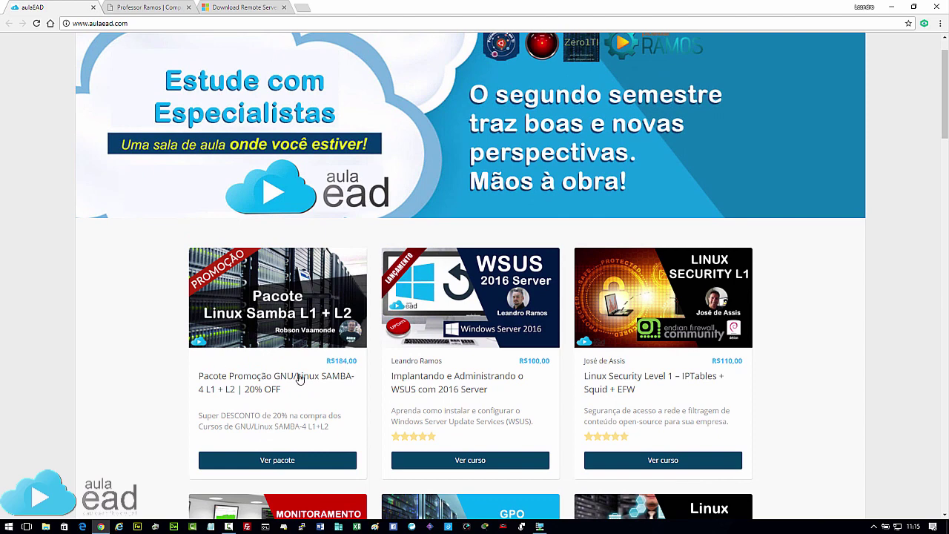
scroll(272, 320, up, 1)
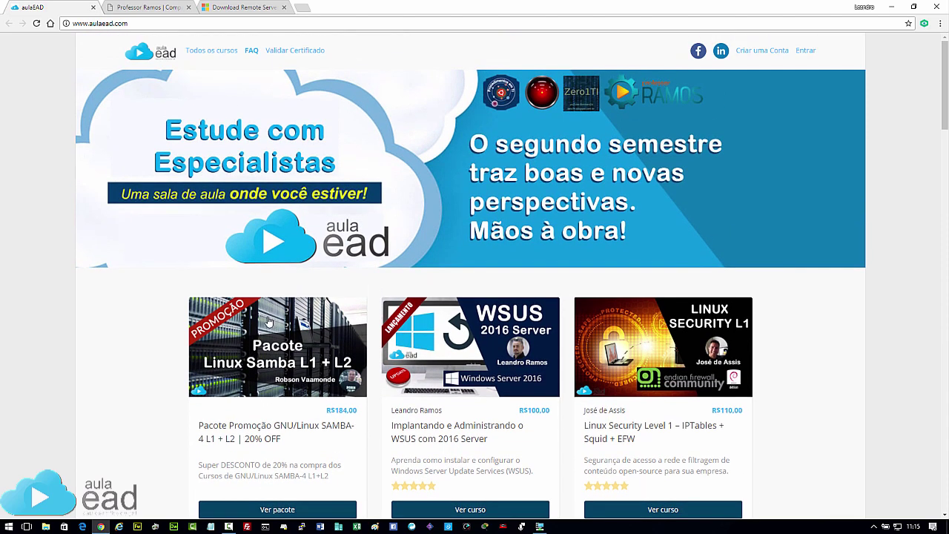
click(891, 8)
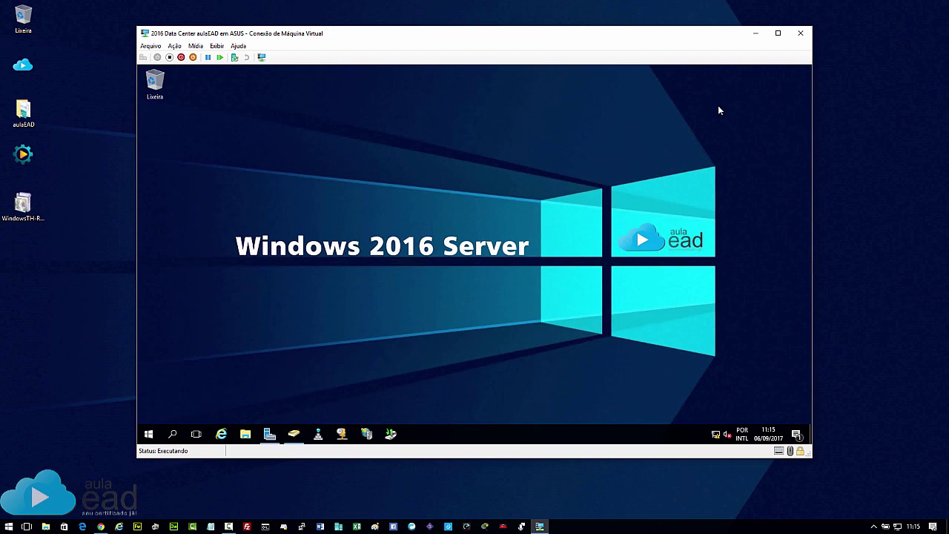
Restore Chrome on the Remote Server Administration Tools for Windows 10 download tab.
click(101, 527)
click(243, 8)
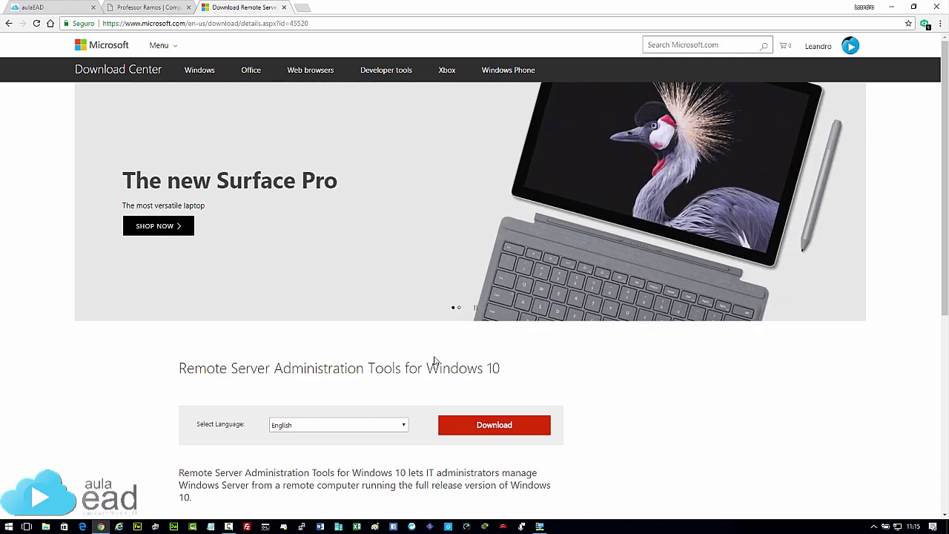
Set the RSAT download language to Portuguese (Brazil).
scroll(437, 361, down, 1)
click(404, 376)
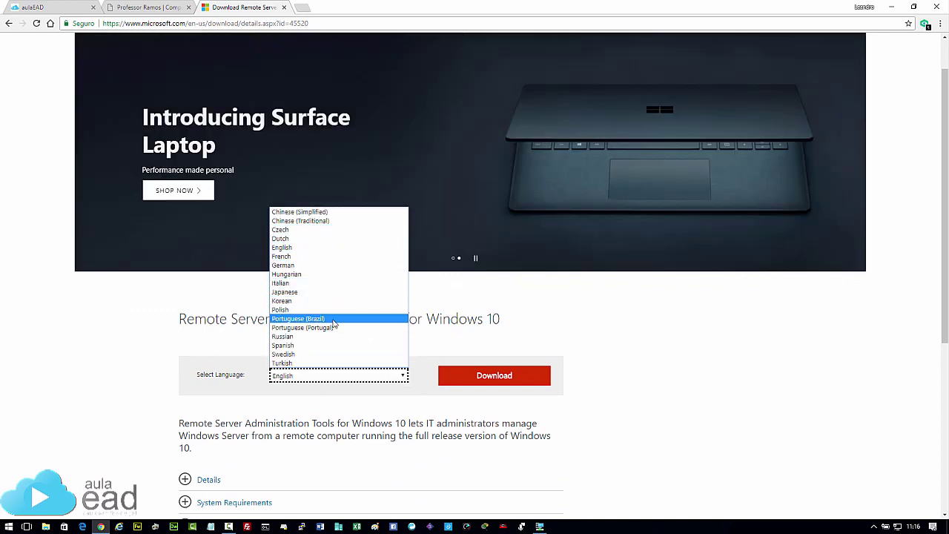
click(333, 318)
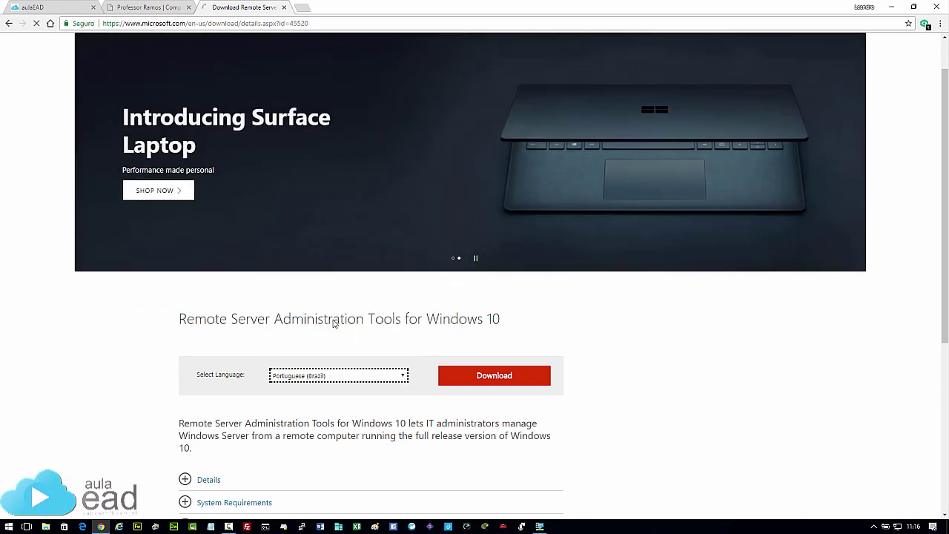
Review the x64 msu file among the download choices, then return to the aulaEAD tab.
click(489, 376)
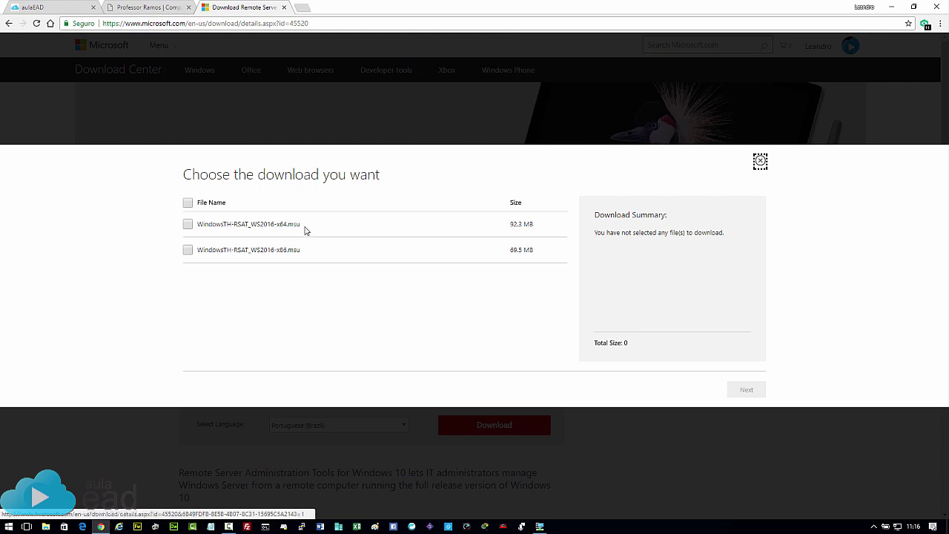
drag(305, 231, 200, 232)
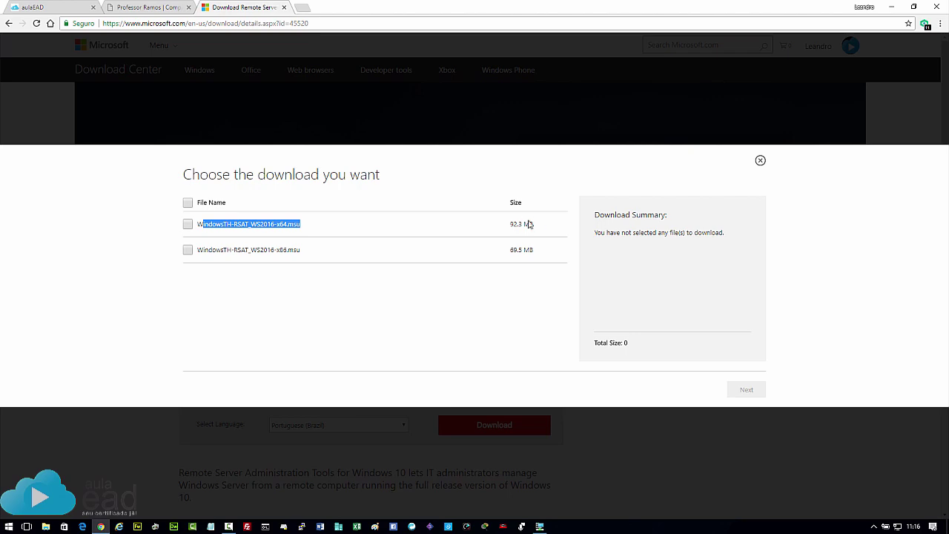
click(126, 44)
click(75, 9)
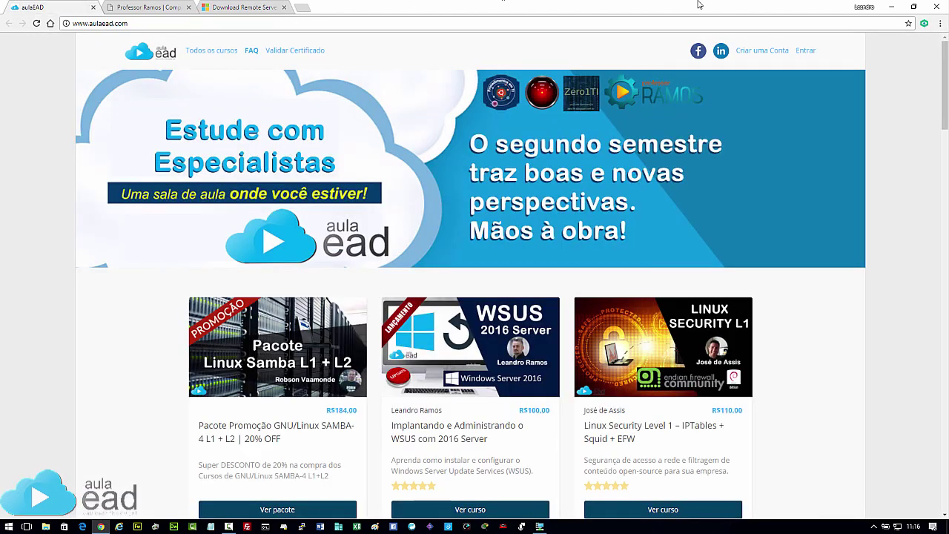
Open Server Manager on the 2016 server, then switch to Área de trabalho 2 with the Windows 10 VM.
key(alt+Tab)
click(894, 8)
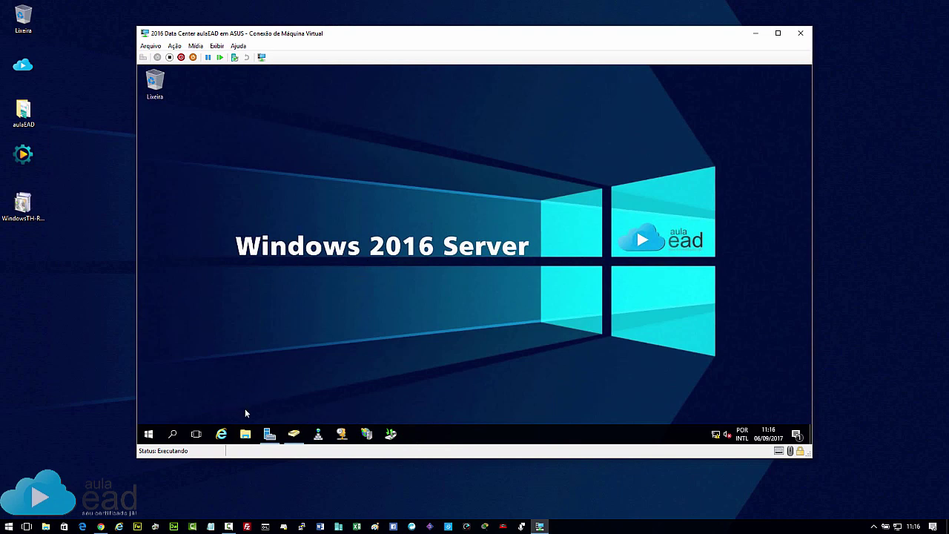
click(270, 434)
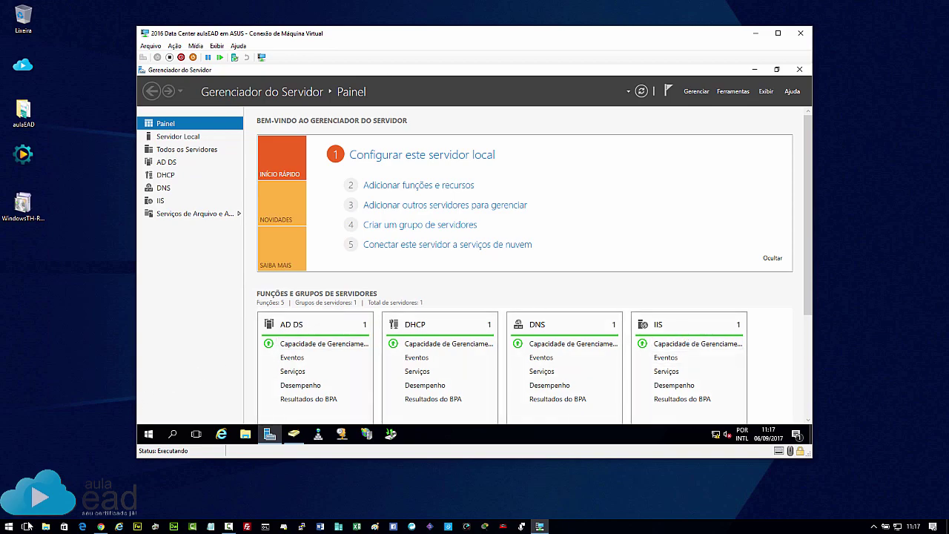
click(26, 526)
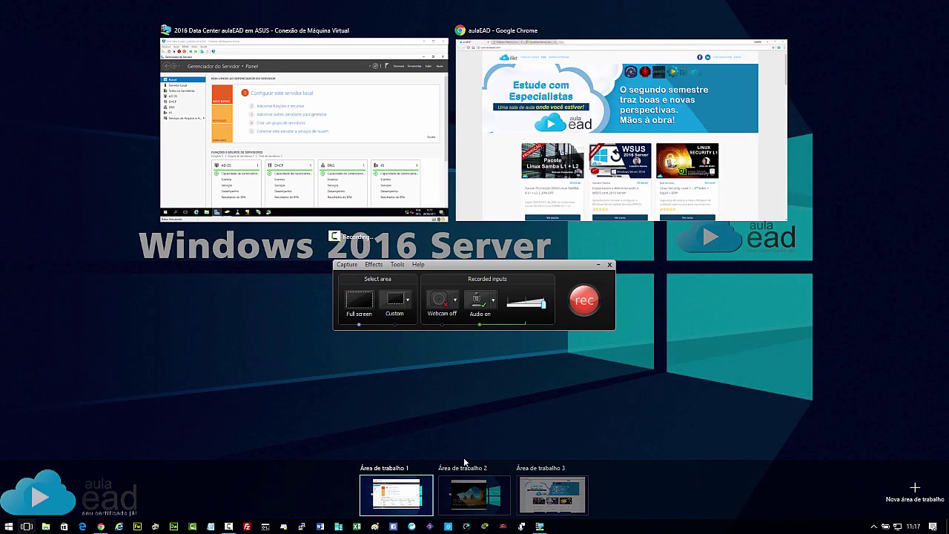
click(479, 487)
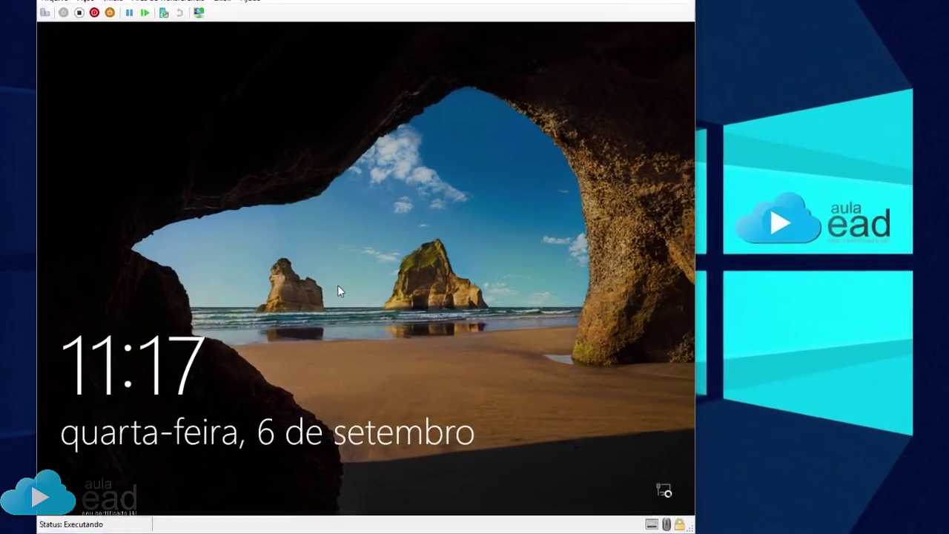
Sign in to the Windows 10 client as the aulaead domain administrator via Outro usuário.
click(337, 286)
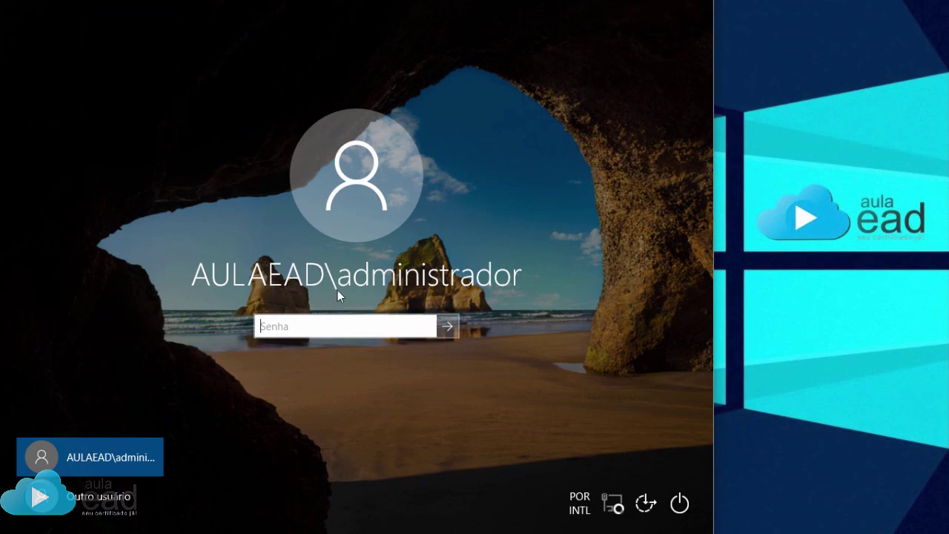
click(128, 495)
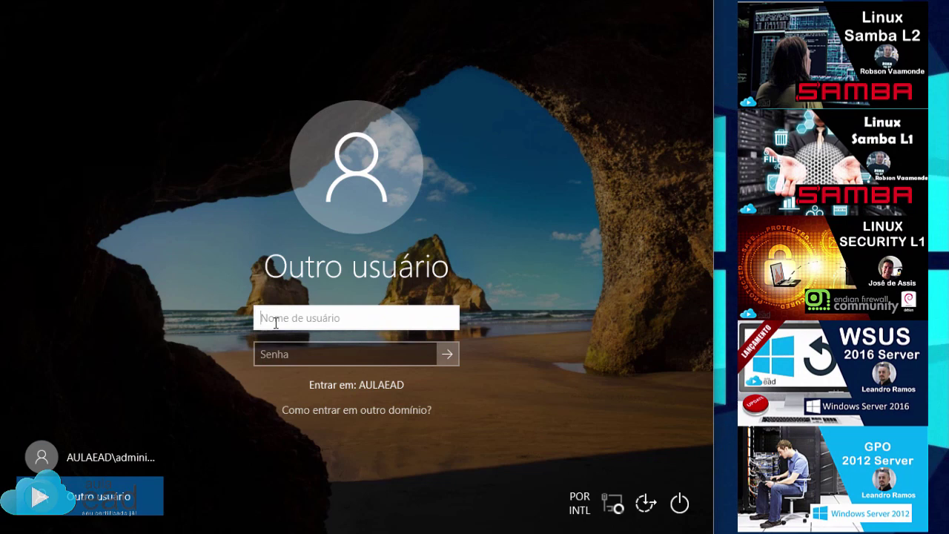
text(aulaead\admin)
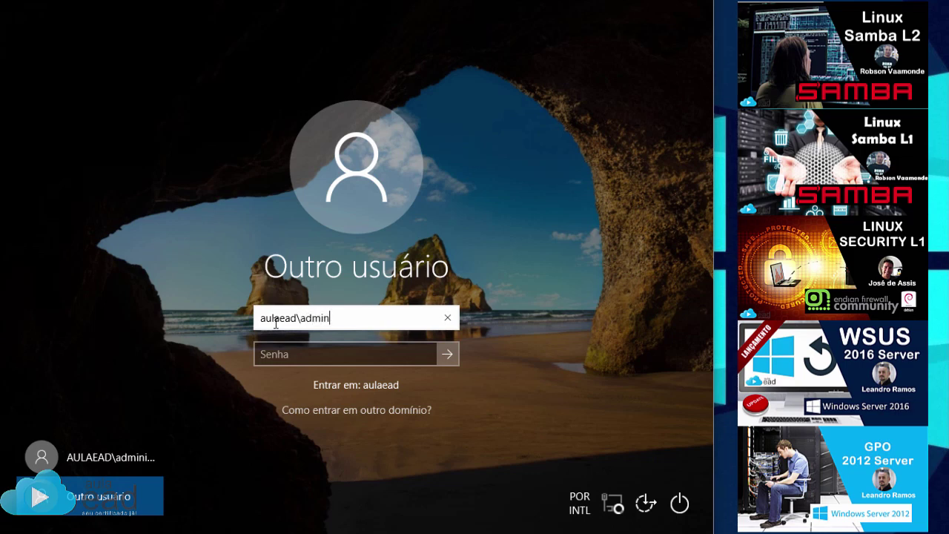
text(istrador)
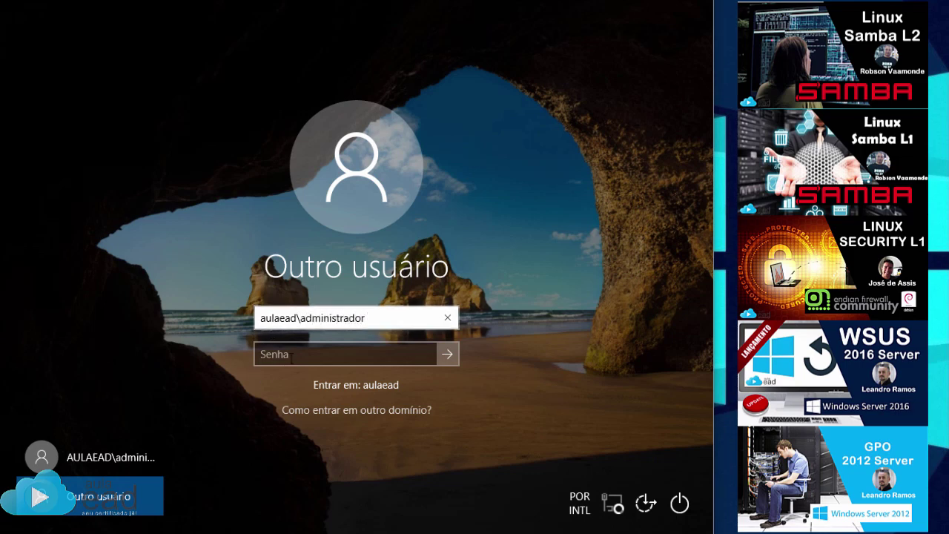
click(290, 358)
text(••)
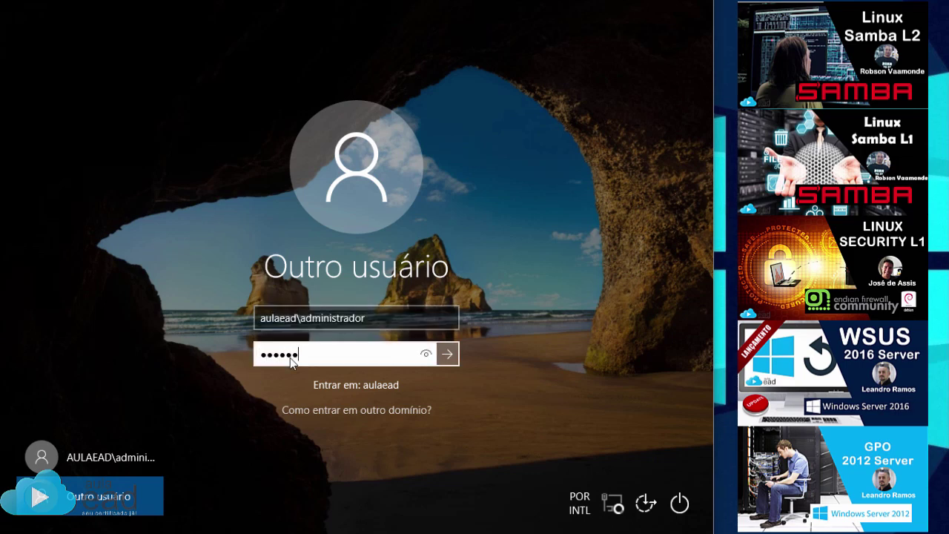
key(Return)
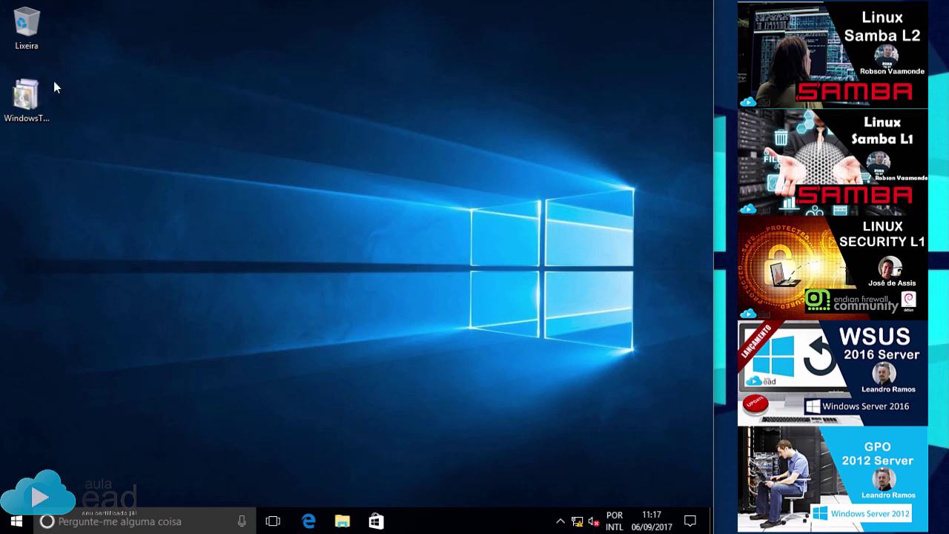
Install update KB2693643 from the WindowsTH-RSAT_WS2016-x64 package and restart the computer.
click(30, 90)
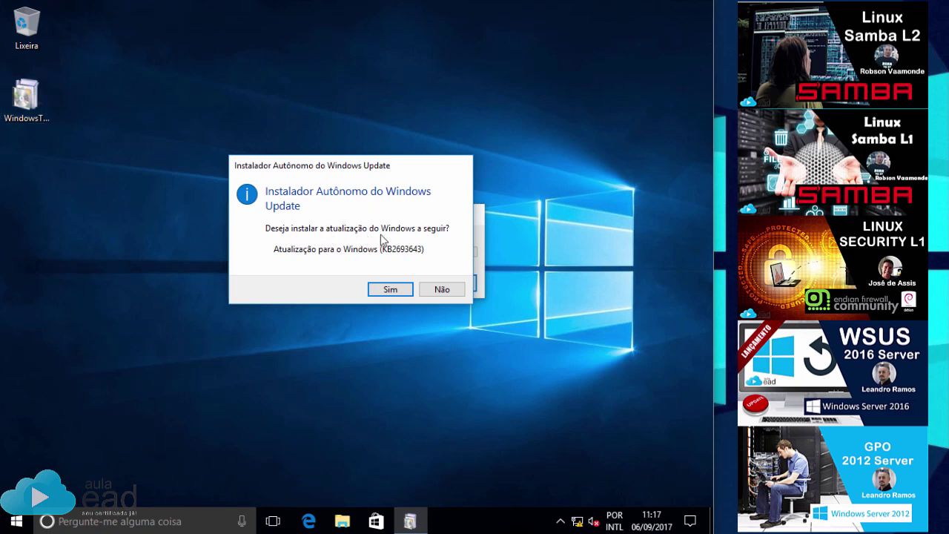
click(396, 290)
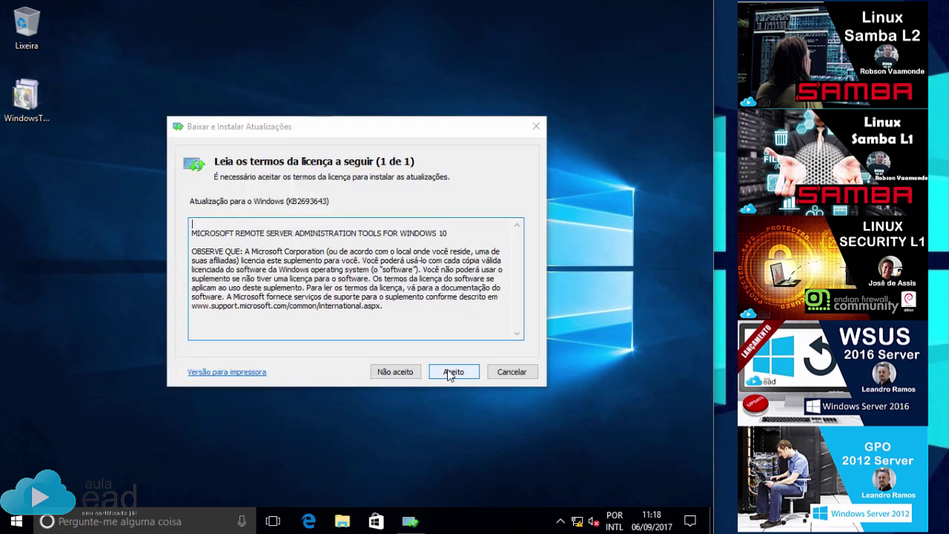
click(450, 371)
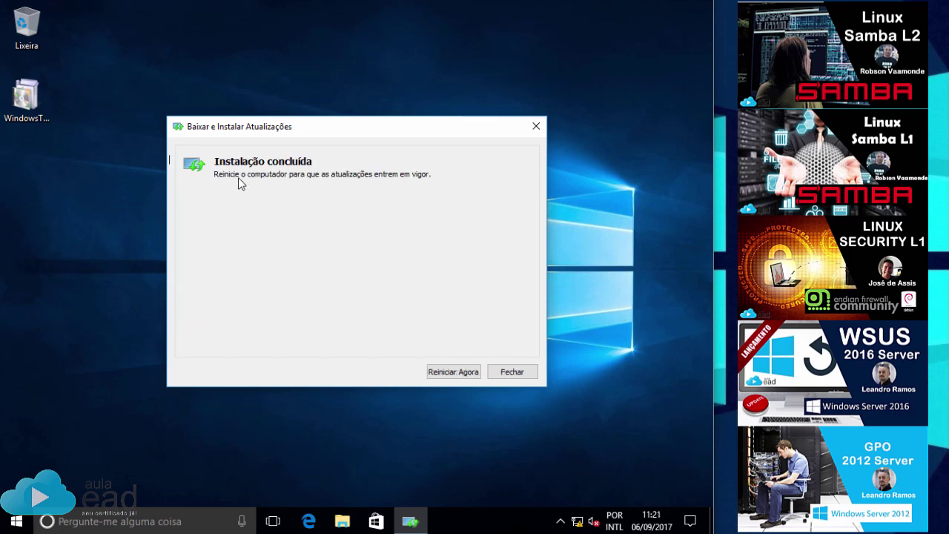
click(453, 372)
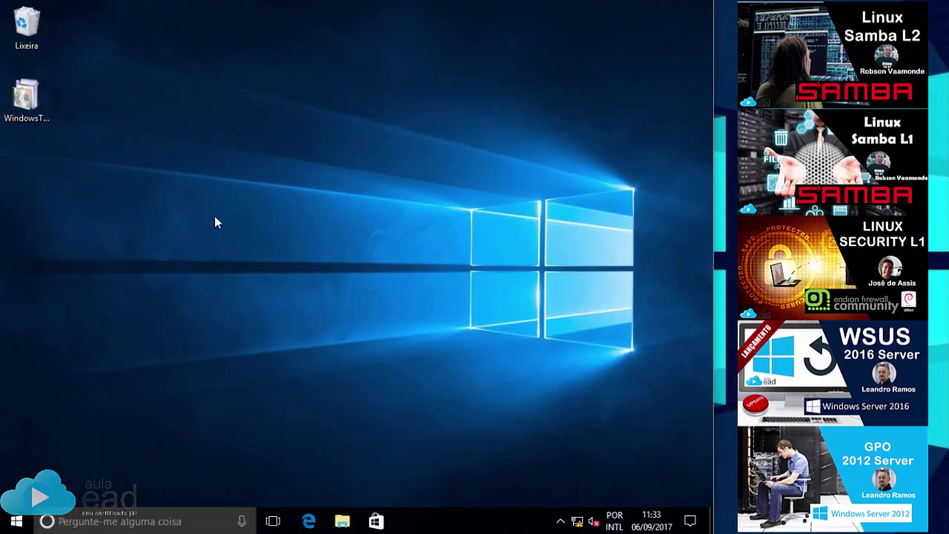
Open Control Panel with Small icons view and open Administrative Tools maximized.
click(16, 521)
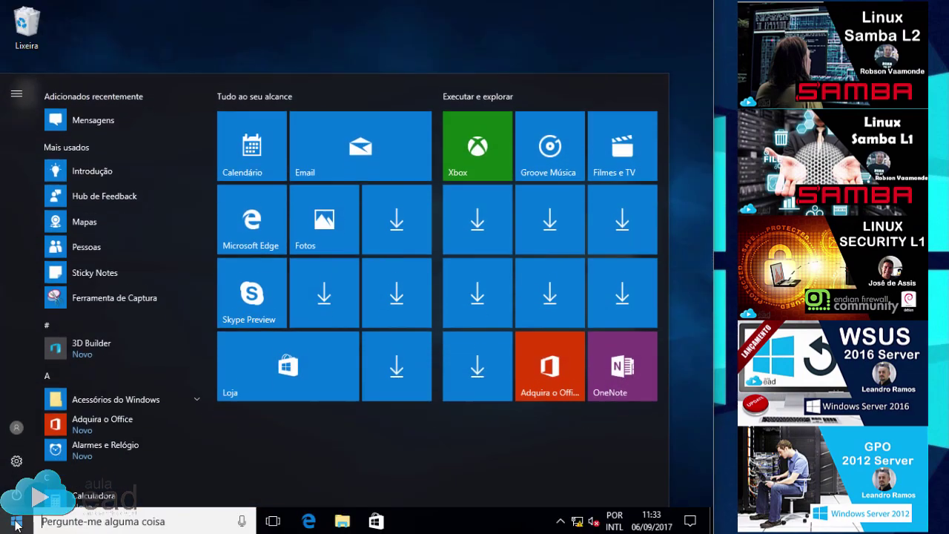
text(painel)
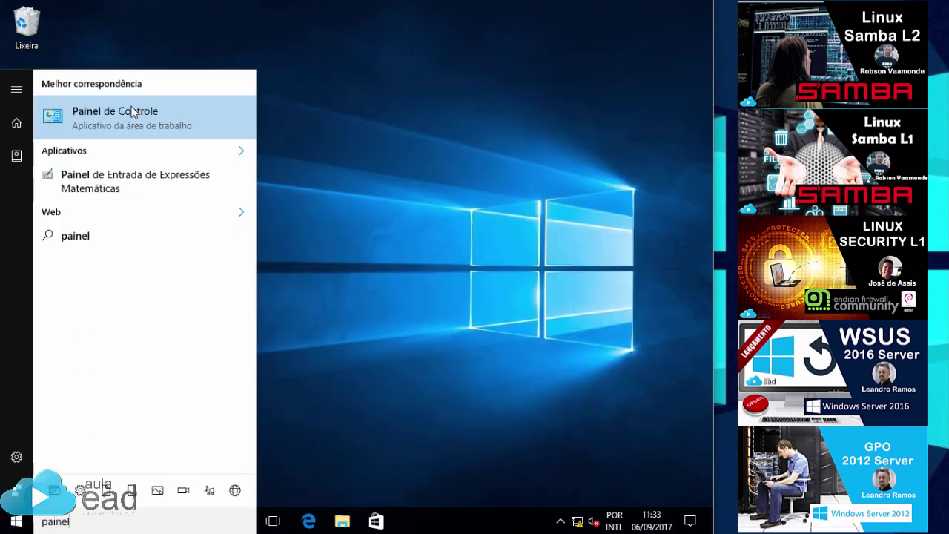
click(119, 116)
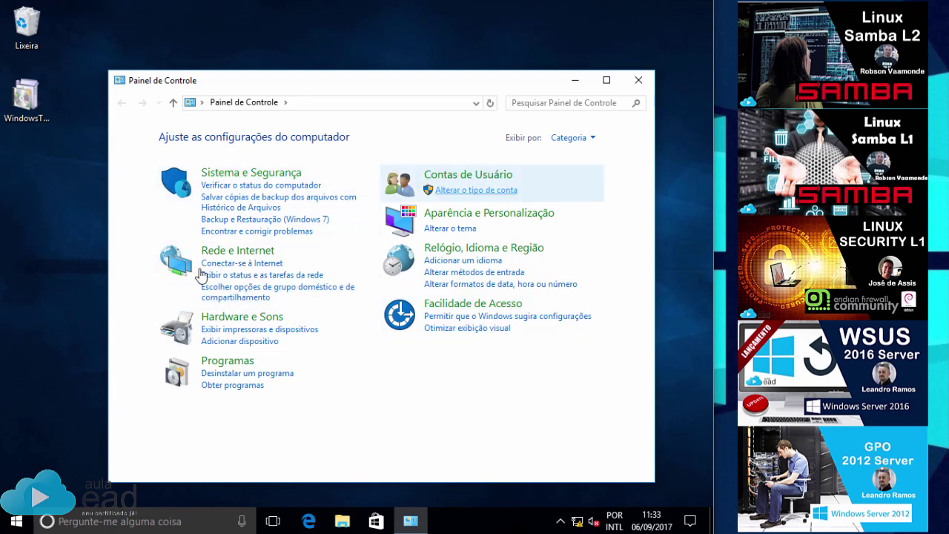
click(593, 143)
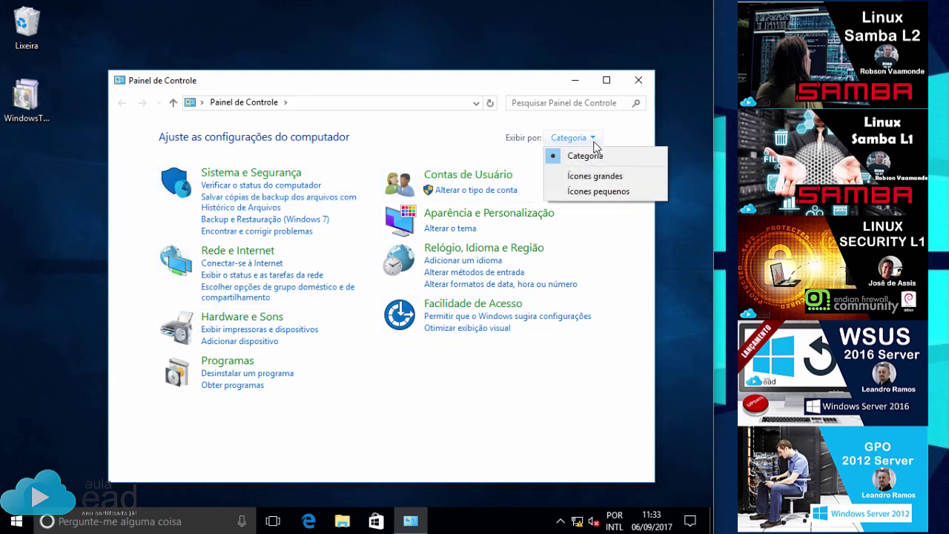
click(599, 191)
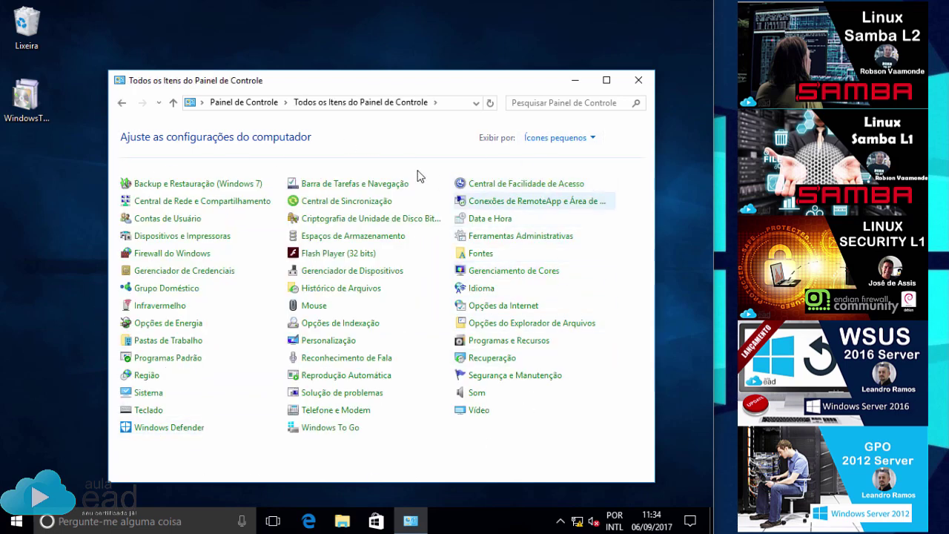
click(498, 237)
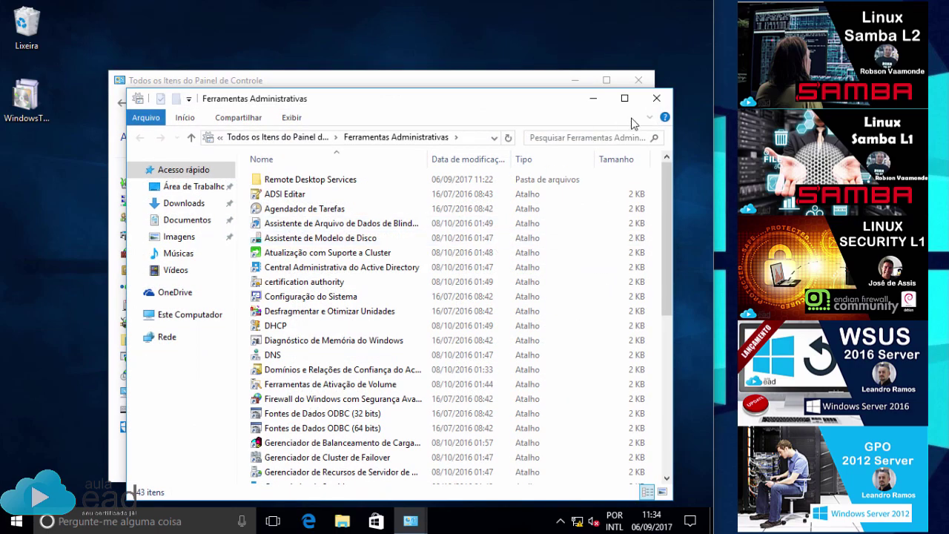
click(625, 99)
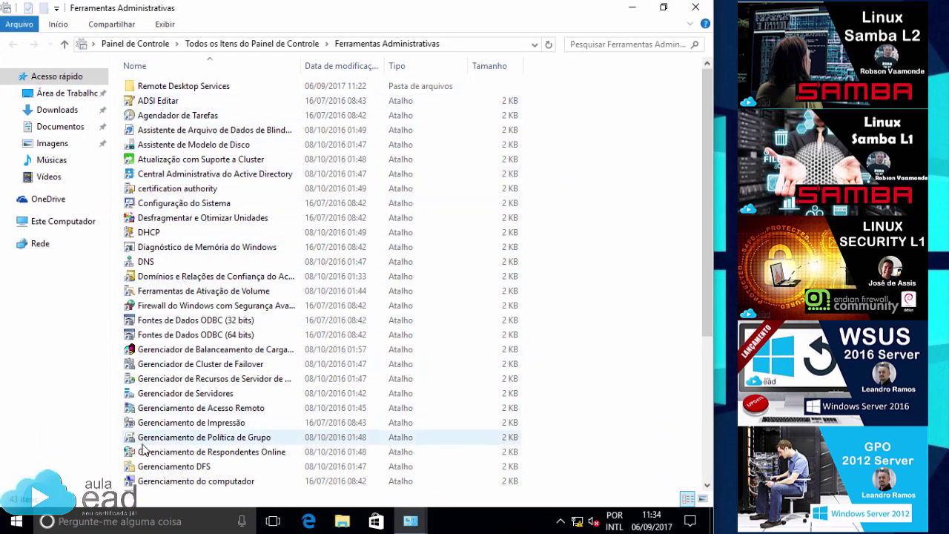
Launch Active Directory Users and Computers and expand aulaead.local to the aulaEAD unit.
scroll(152, 410, down, 5)
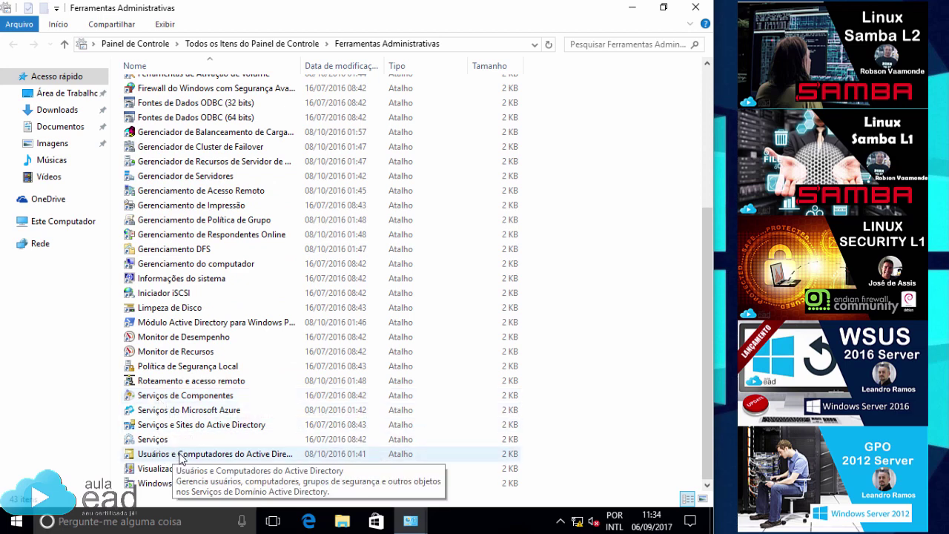
double_click(180, 455)
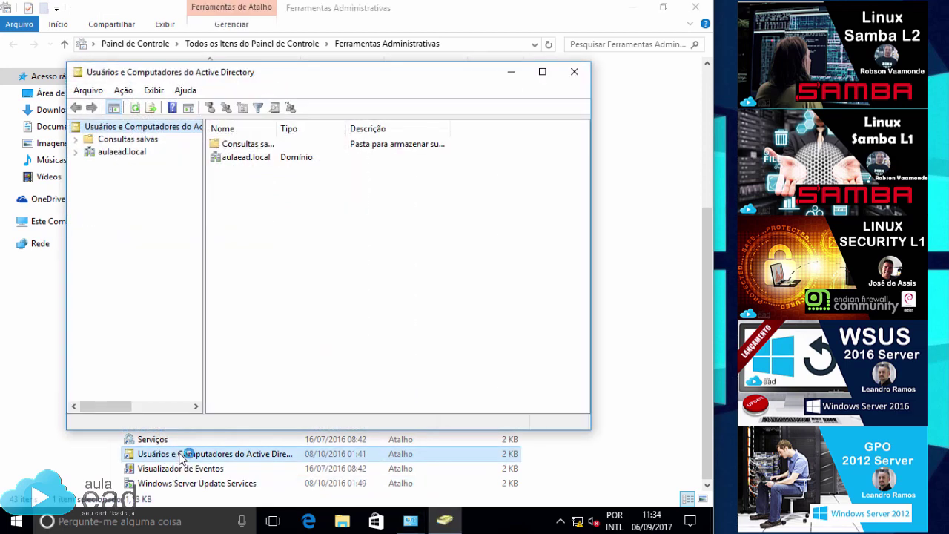
click(542, 71)
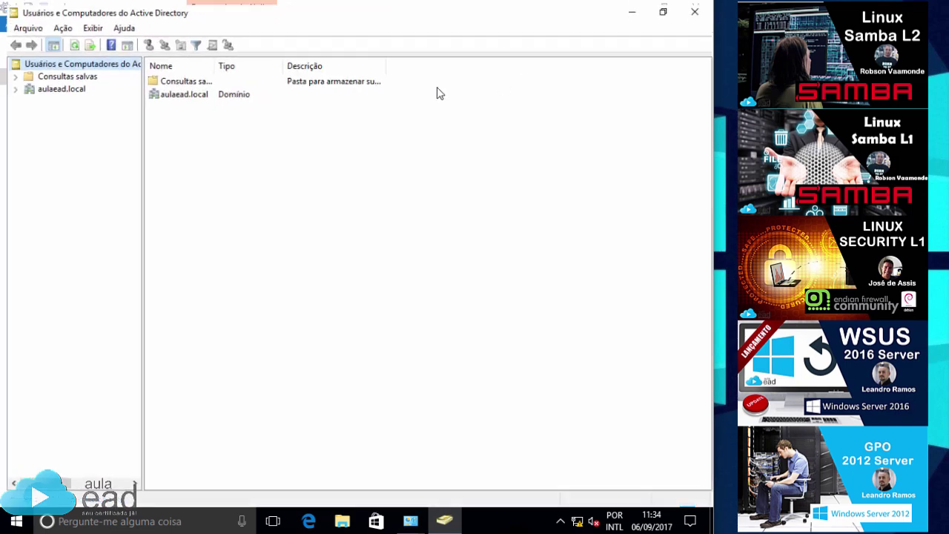
click(53, 86)
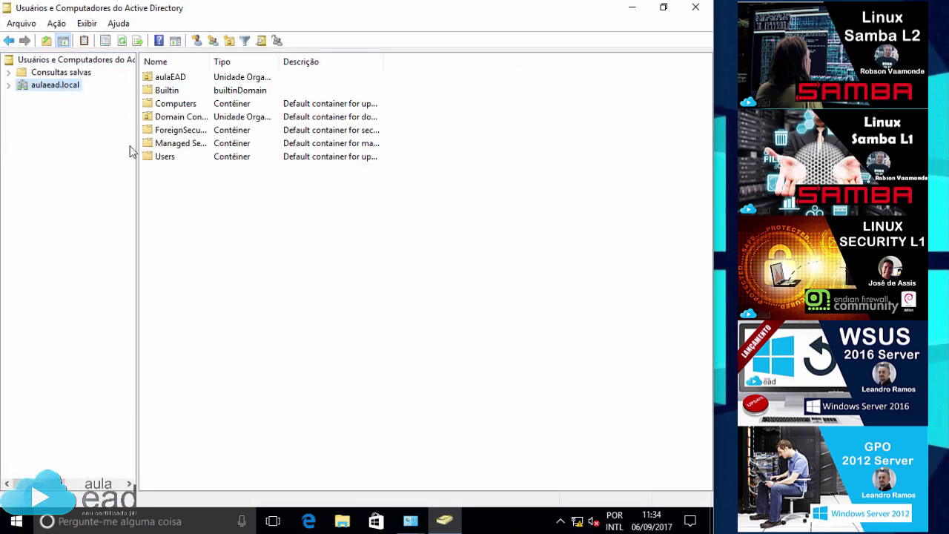
double_click(161, 77)
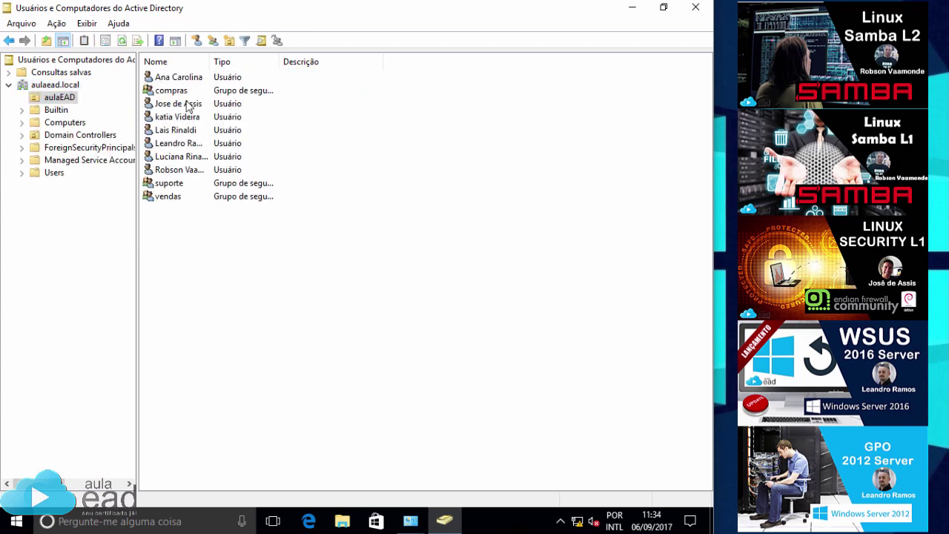
Start a new aulaEAD user and enter its first, last and logon names.
click(197, 40)
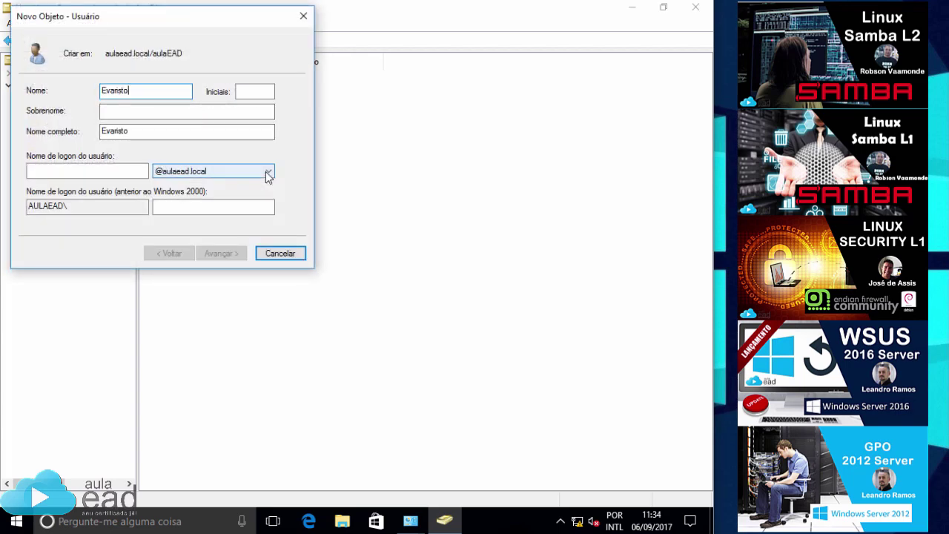
click(170, 113)
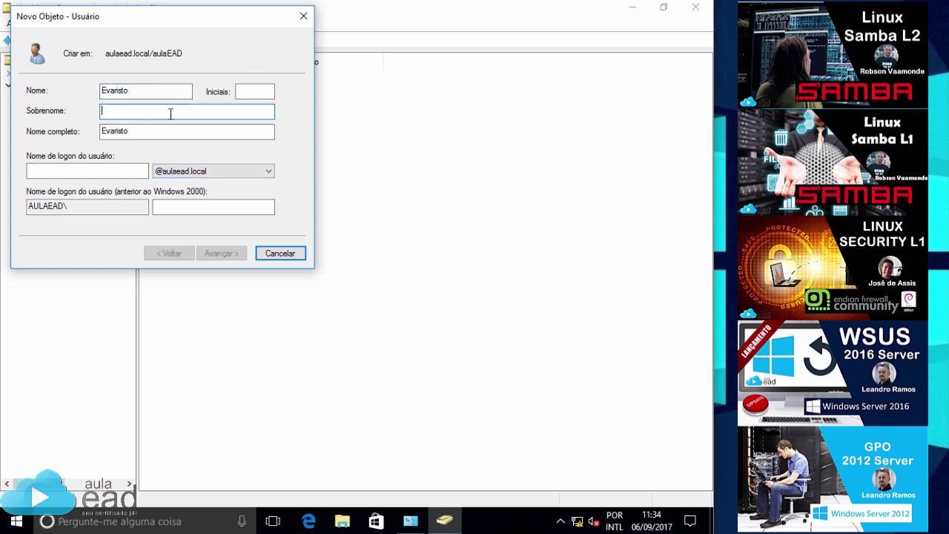
click(92, 170)
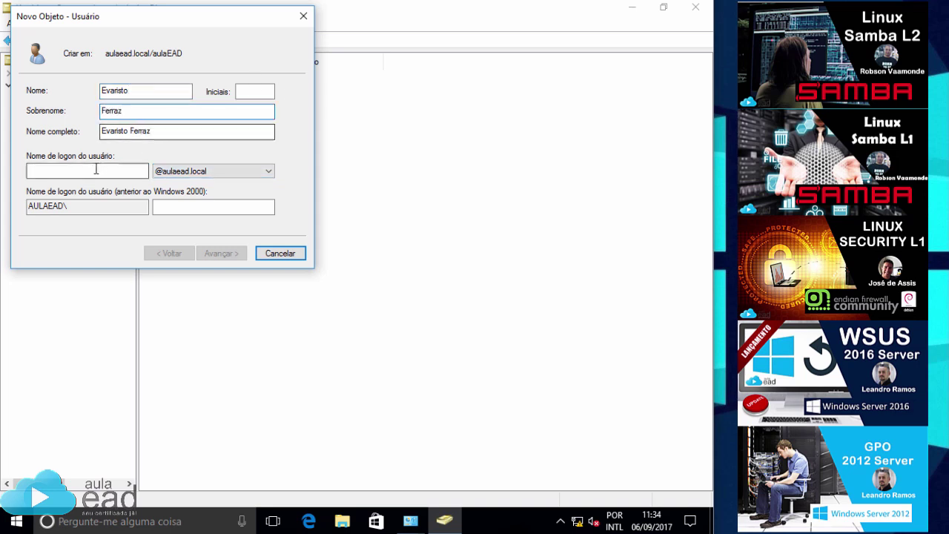
text(evaristo)
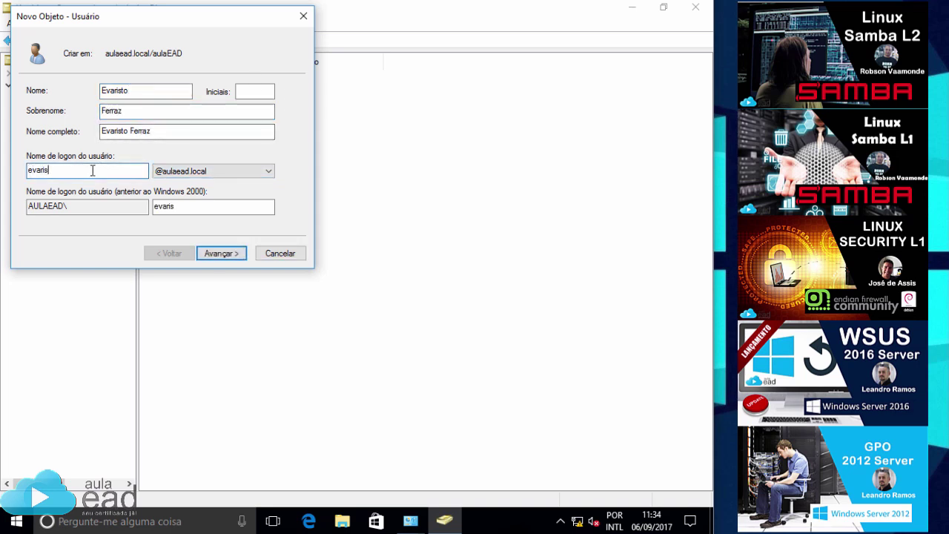
click(236, 255)
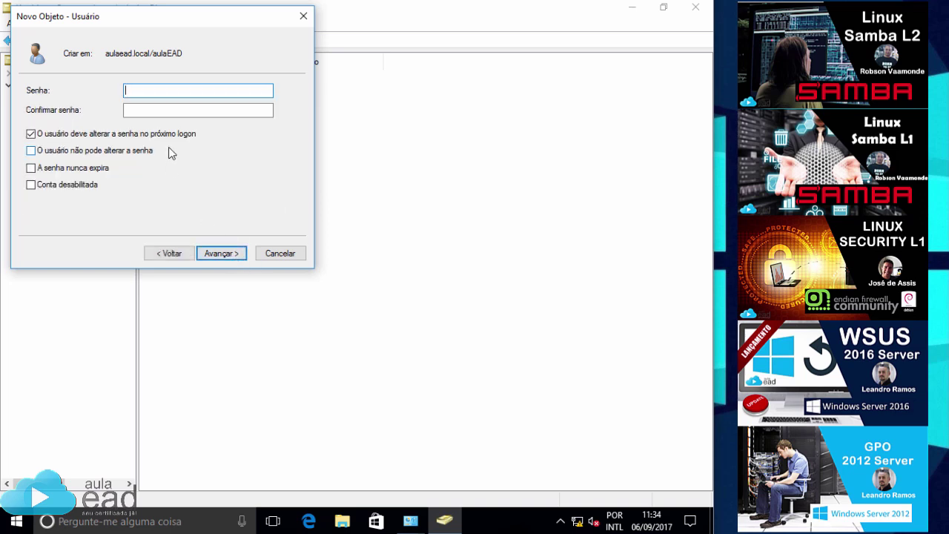
Set the user's password to never expire and be unchangeable by the user, then finish.
text(123456789)
click(136, 111)
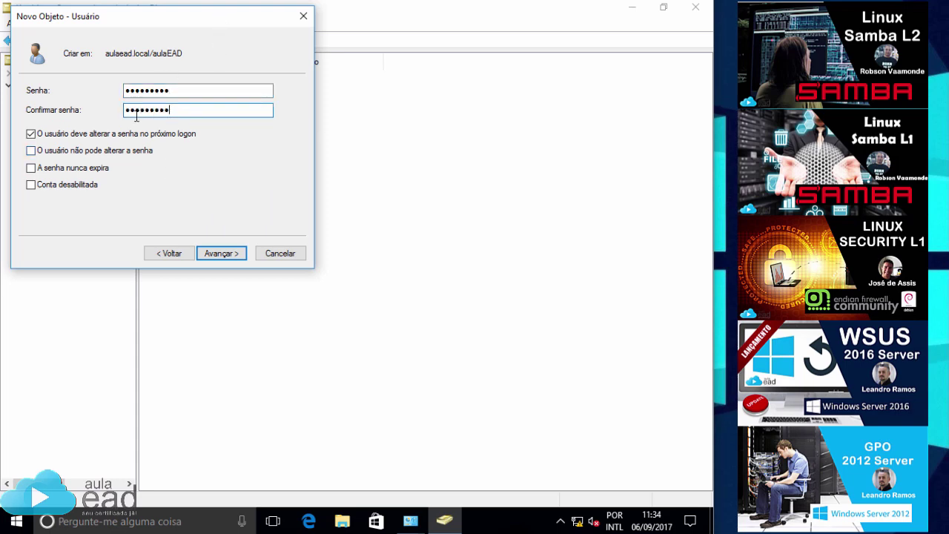
click(30, 133)
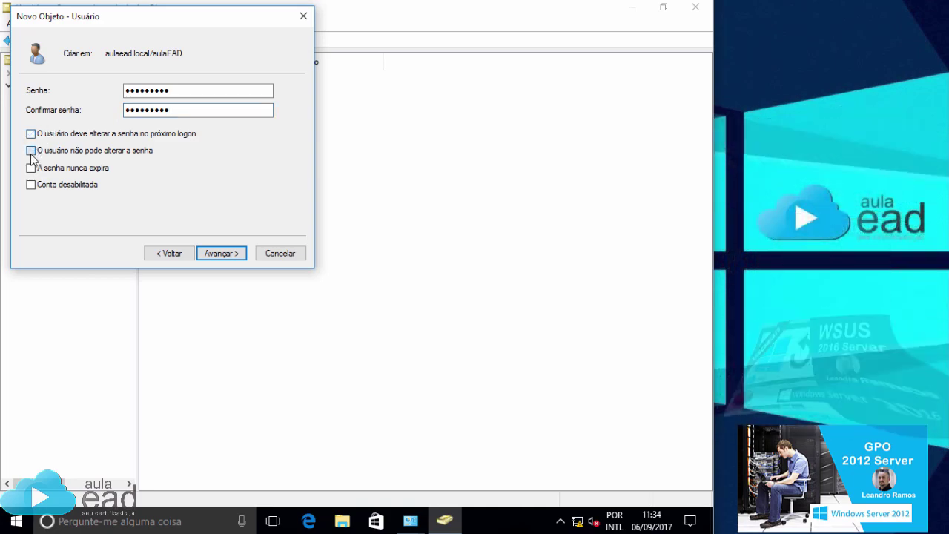
click(30, 151)
click(31, 168)
click(208, 255)
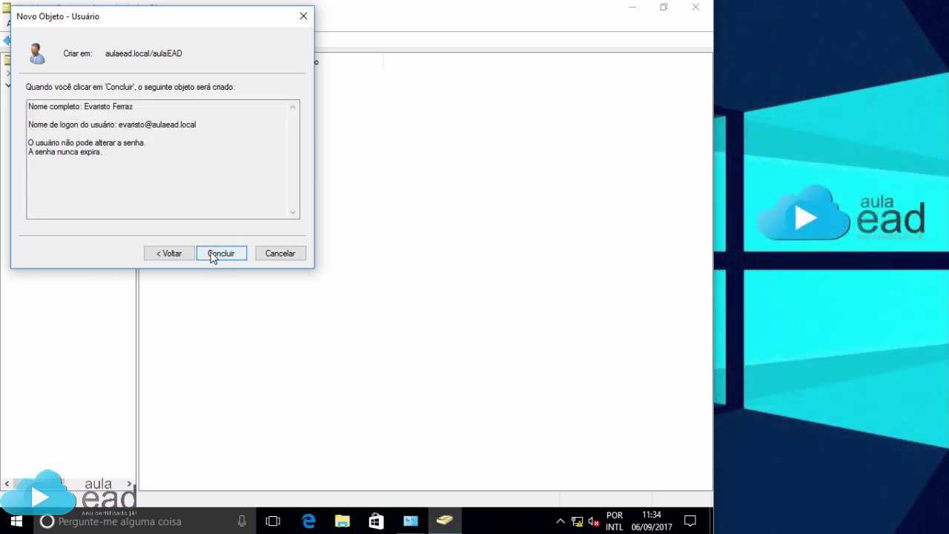
click(212, 256)
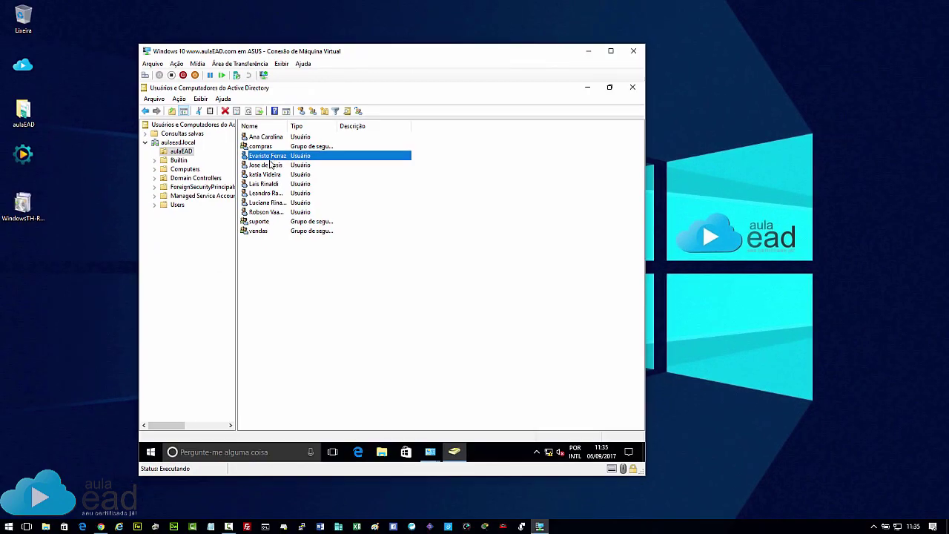
On the server desktop, refresh Active Directory Users and Computers to confirm the new user.
click(27, 526)
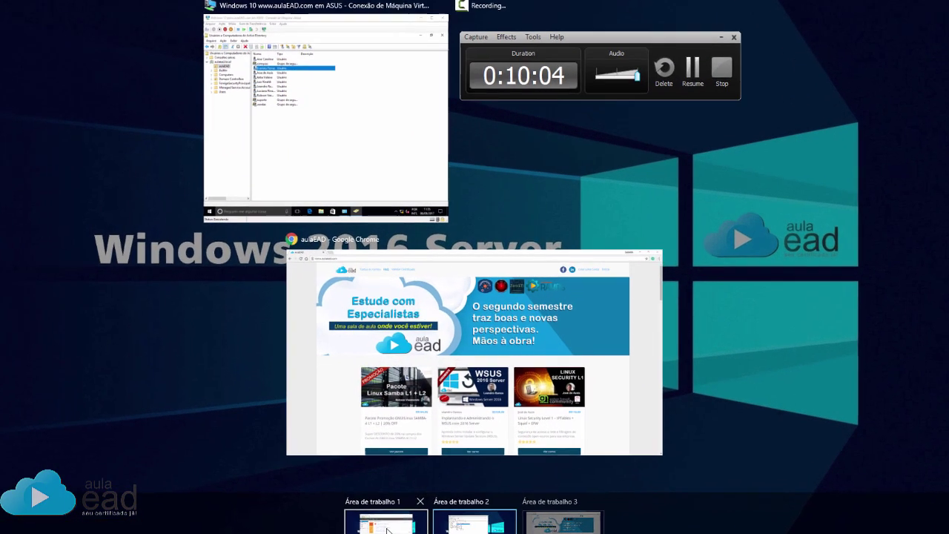
click(386, 529)
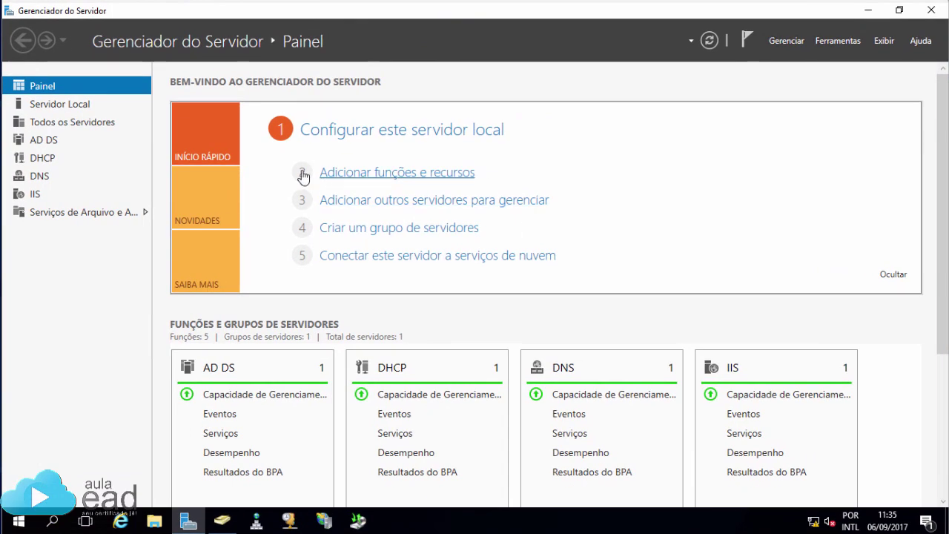
click(226, 523)
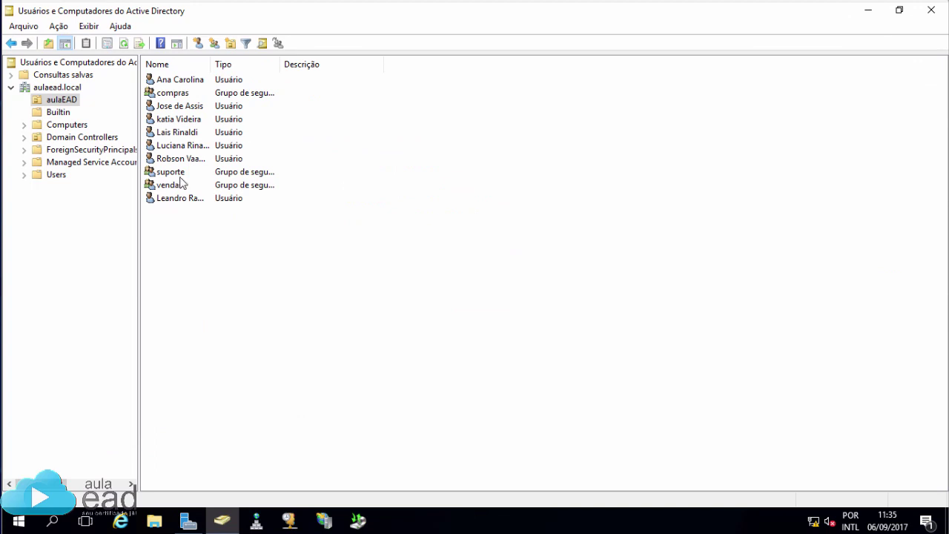
key(F5)
click(169, 108)
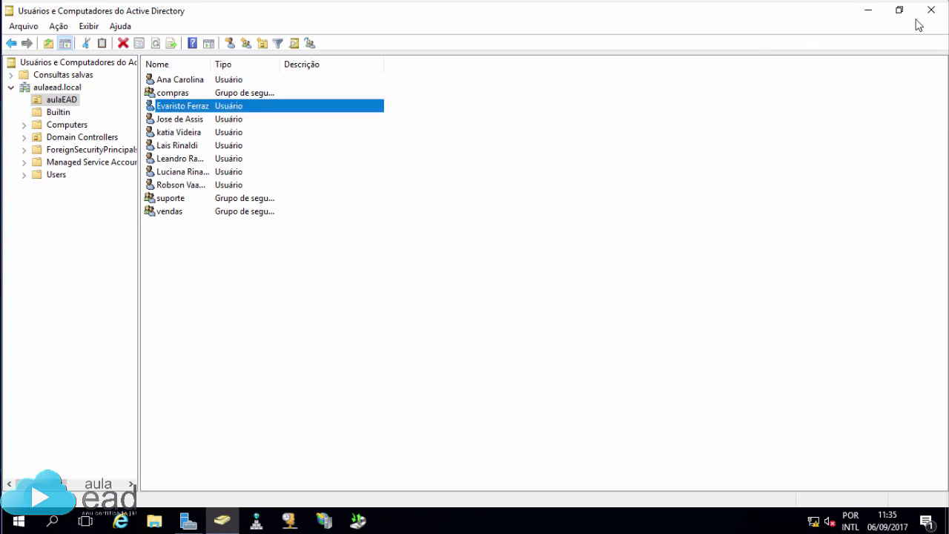
Minimize the AD console and Server Manager, then return to the Windows 10 client's desktop.
click(867, 9)
click(867, 10)
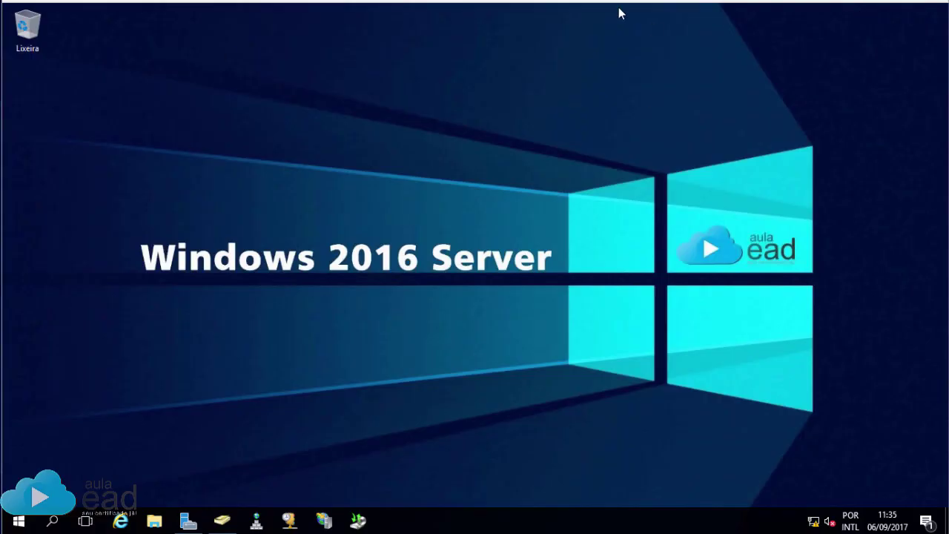
key(super+Tab)
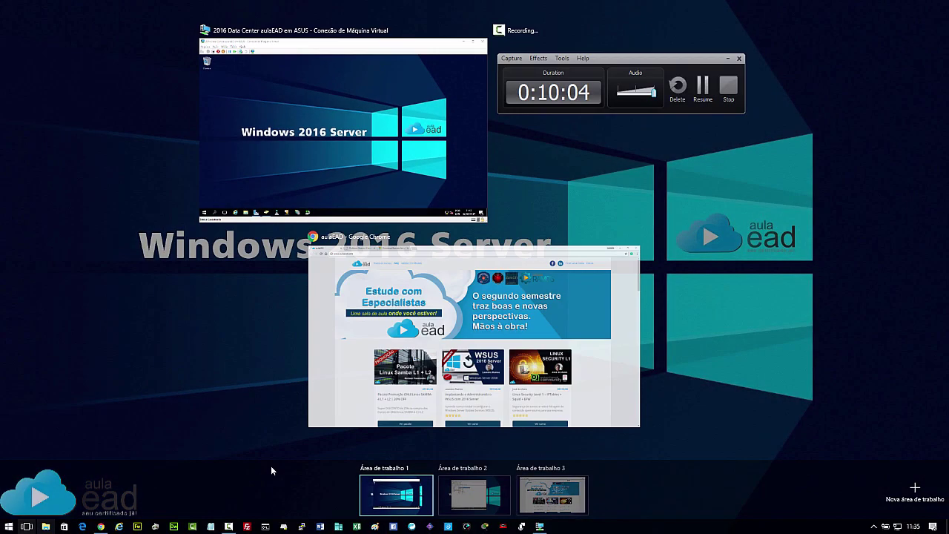
click(489, 492)
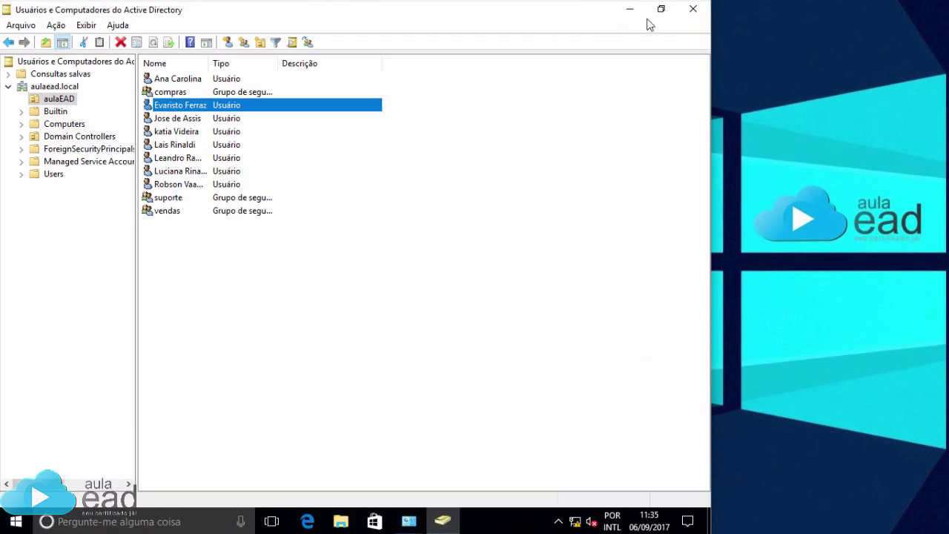
Close ADUC and create a desktop shortcut to Usuários e Computadores do Active Directory from Administrative Tools.
click(692, 9)
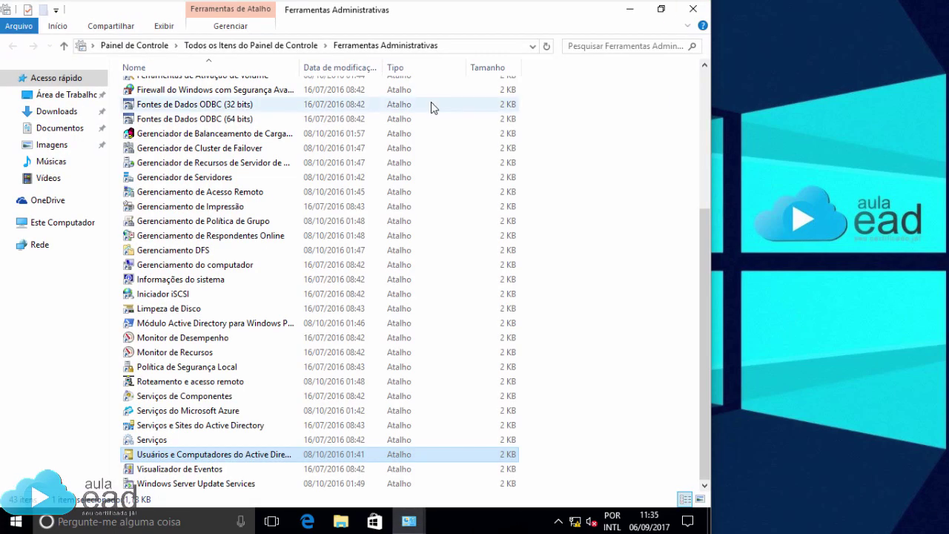
click(662, 11)
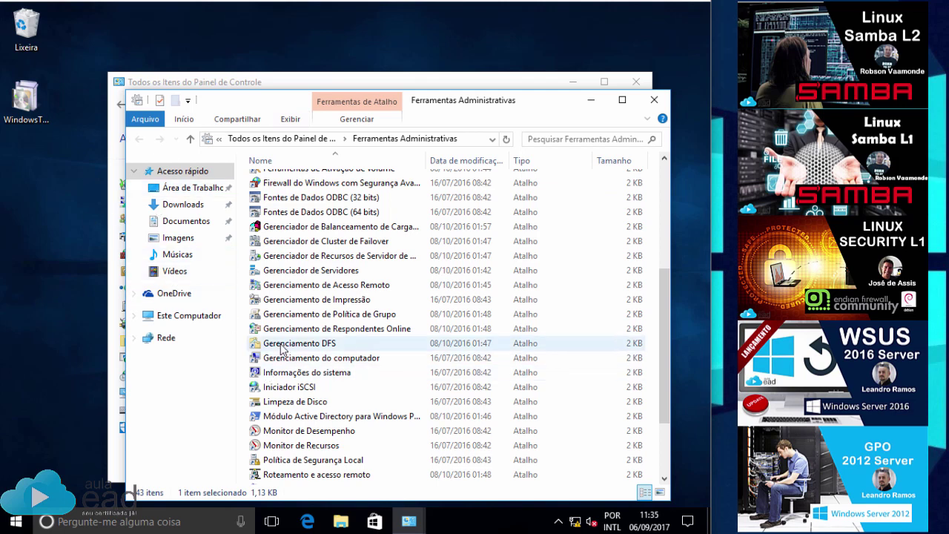
scroll(295, 335, down, 3)
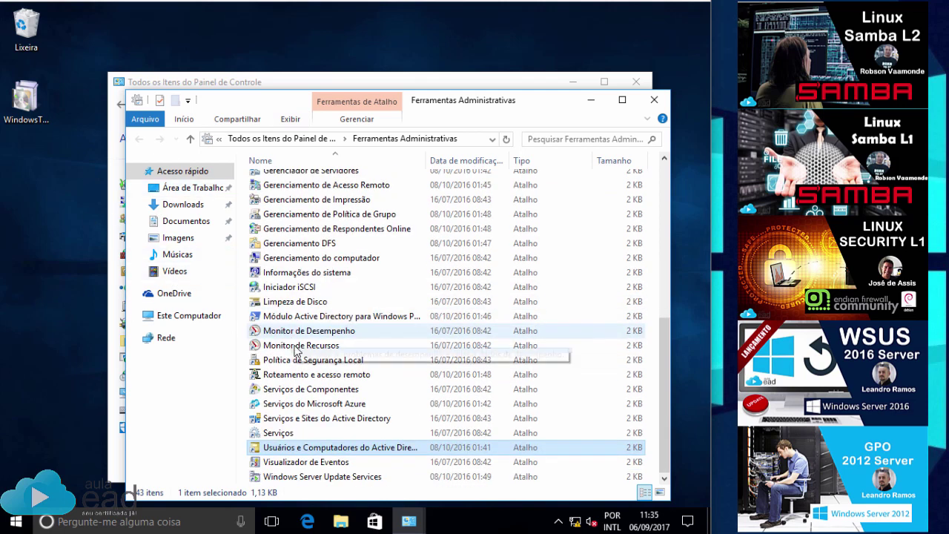
click(290, 451)
drag(288, 452, 38, 197)
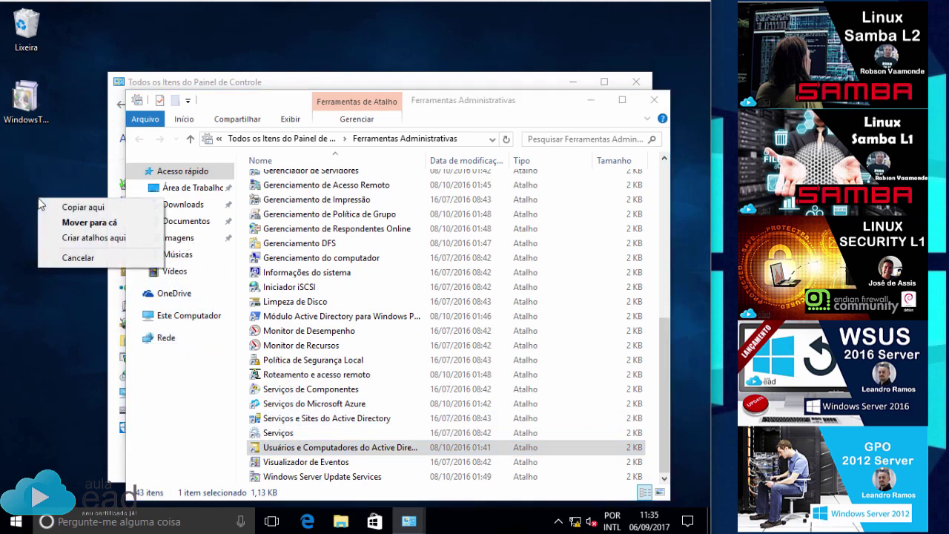
click(86, 238)
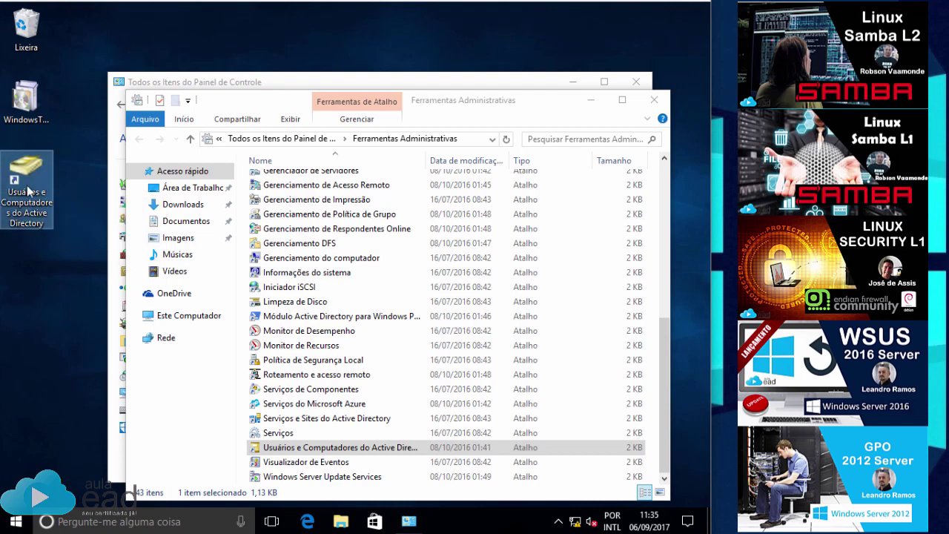
scroll(330, 393, up, 7)
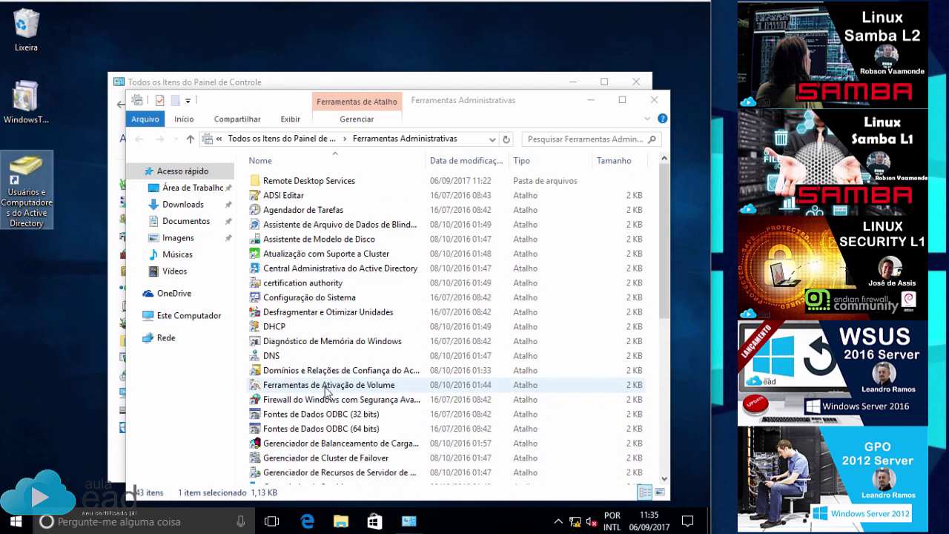
double_click(297, 356)
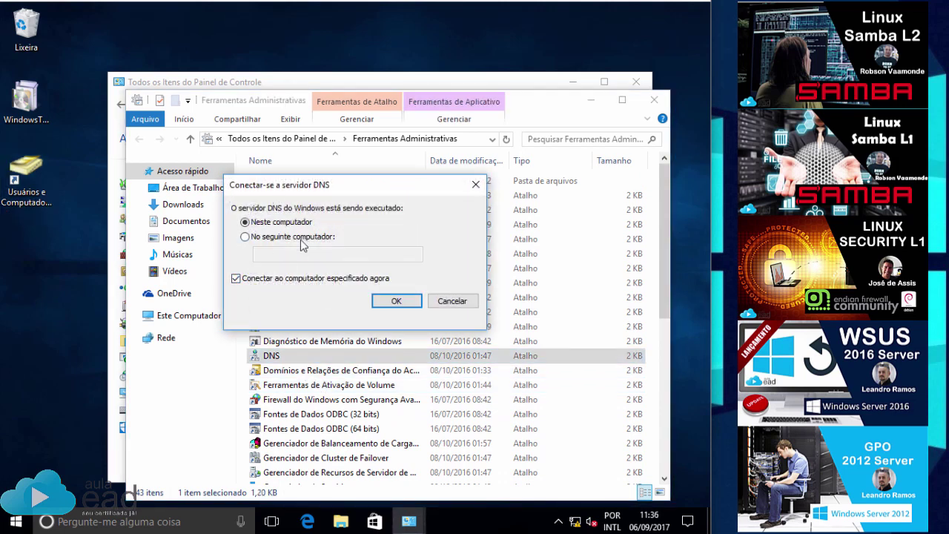
click(245, 236)
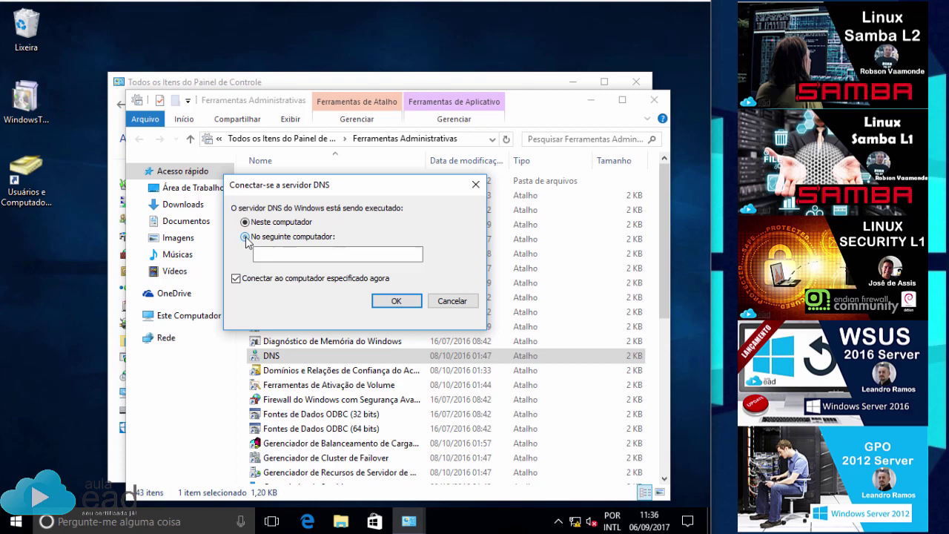
click(272, 255)
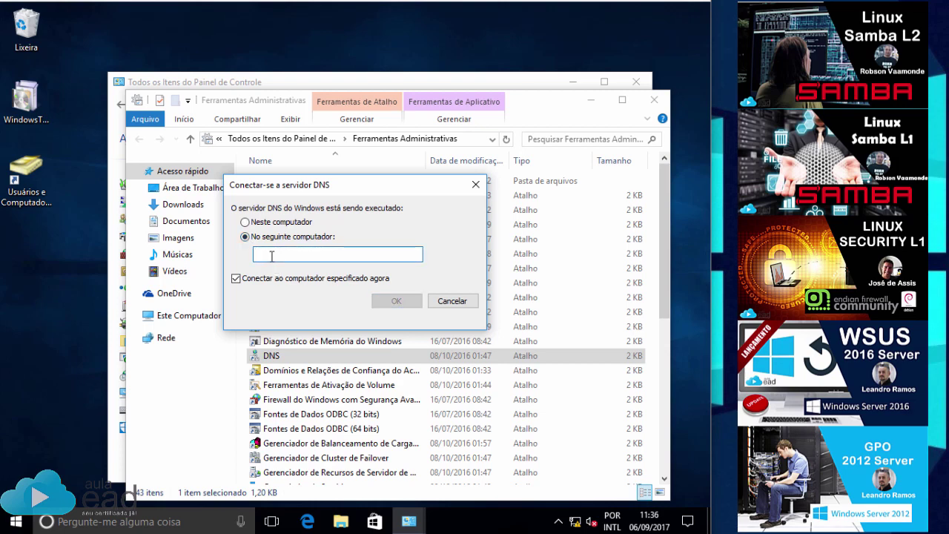
text(arvn)
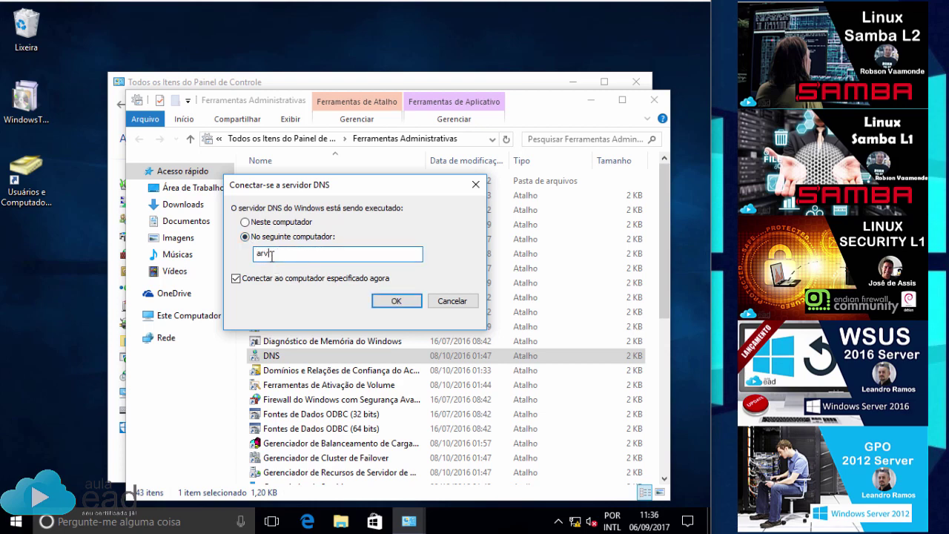
text(srvramos)
click(393, 300)
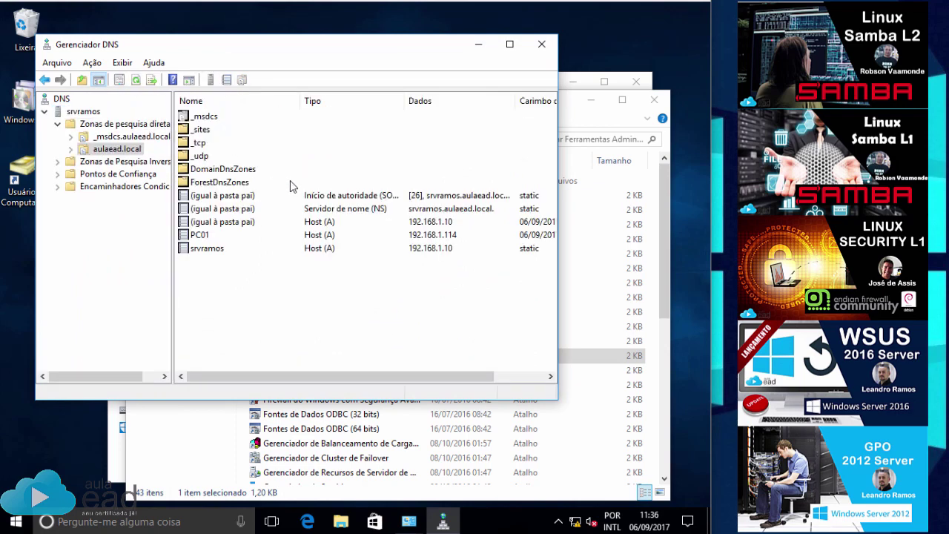
click(541, 44)
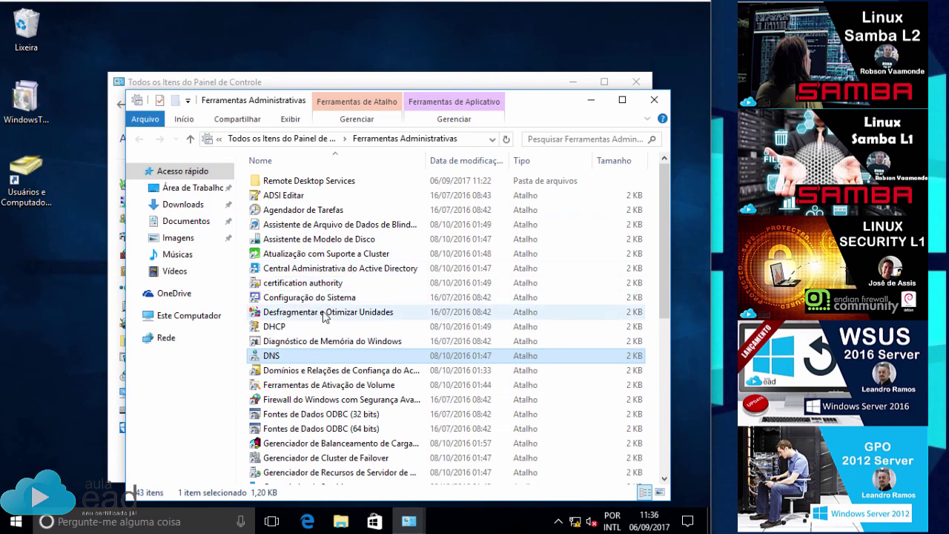
In the DHCP console, add authorized server srvramos.aulaead.local and expand its IPv4 scopes.
click(276, 327)
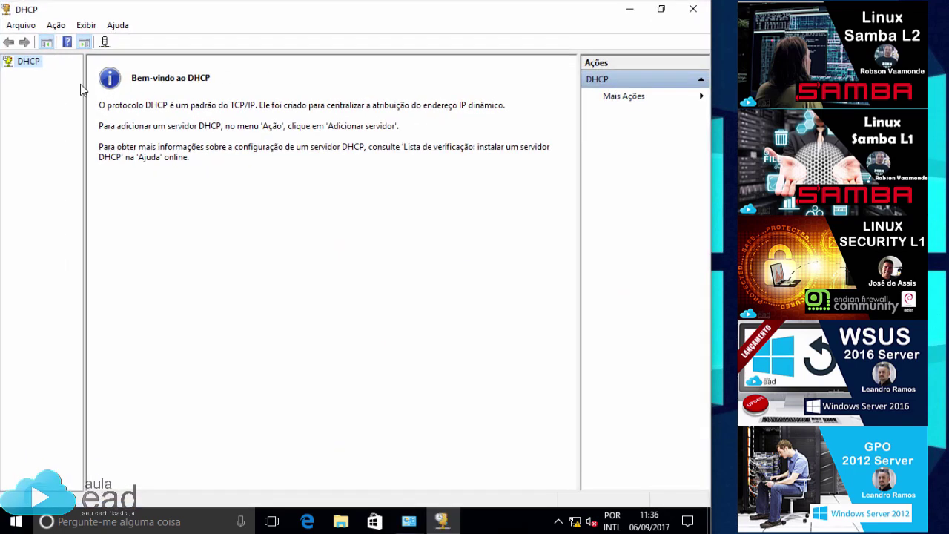
right_click(22, 67)
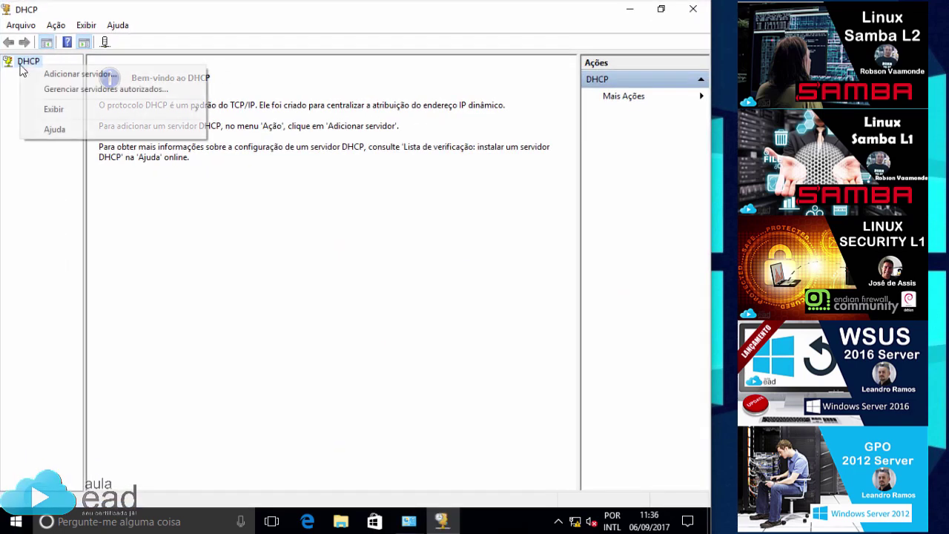
click(63, 74)
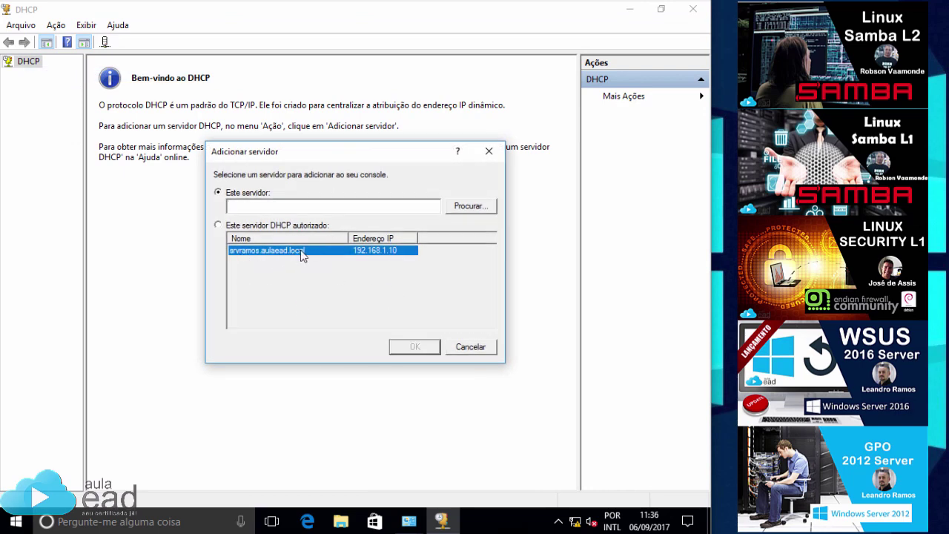
click(265, 227)
click(261, 254)
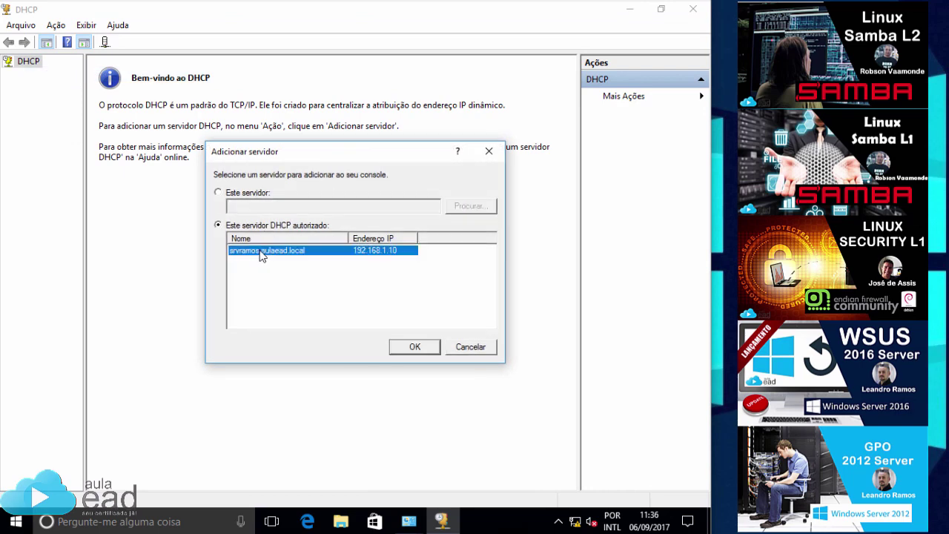
click(416, 350)
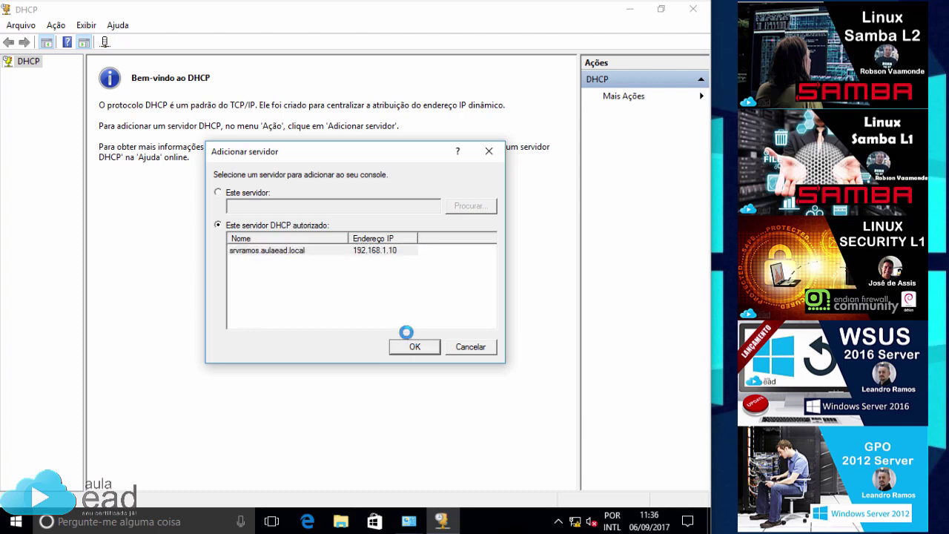
click(47, 75)
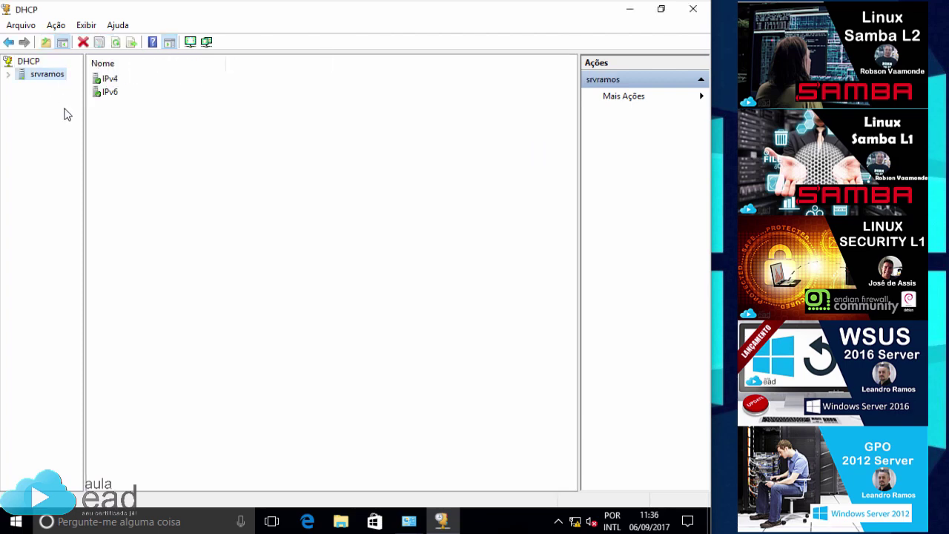
double_click(104, 79)
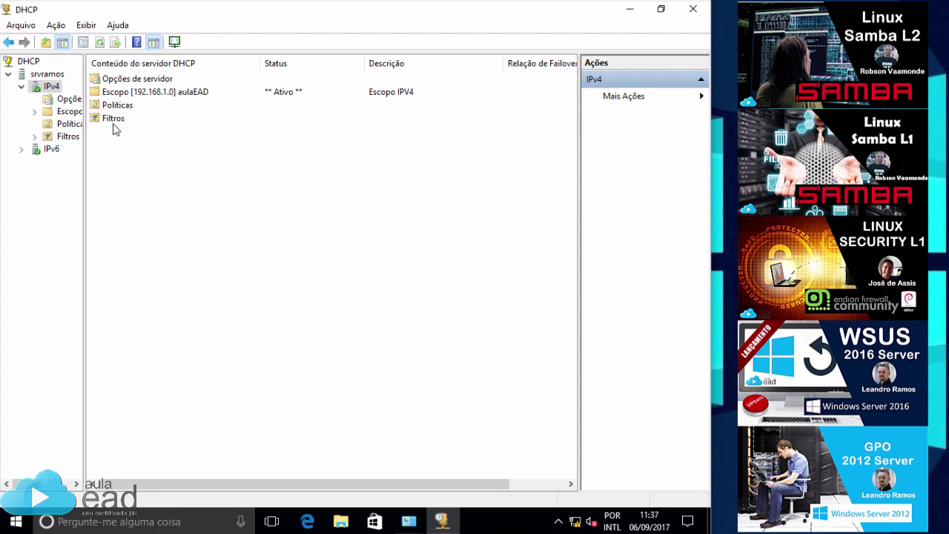
Pin the DHCP console to the taskbar, then close it.
right_click(438, 516)
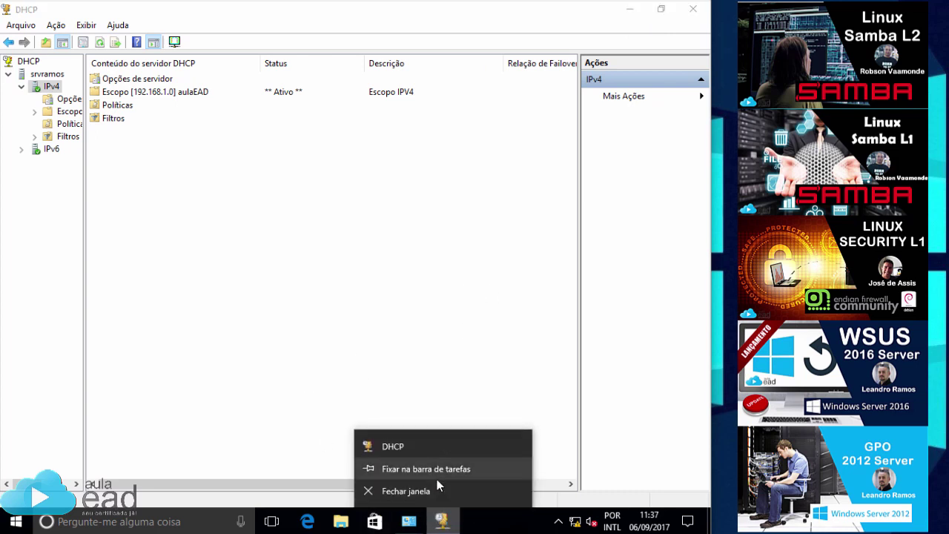
click(438, 476)
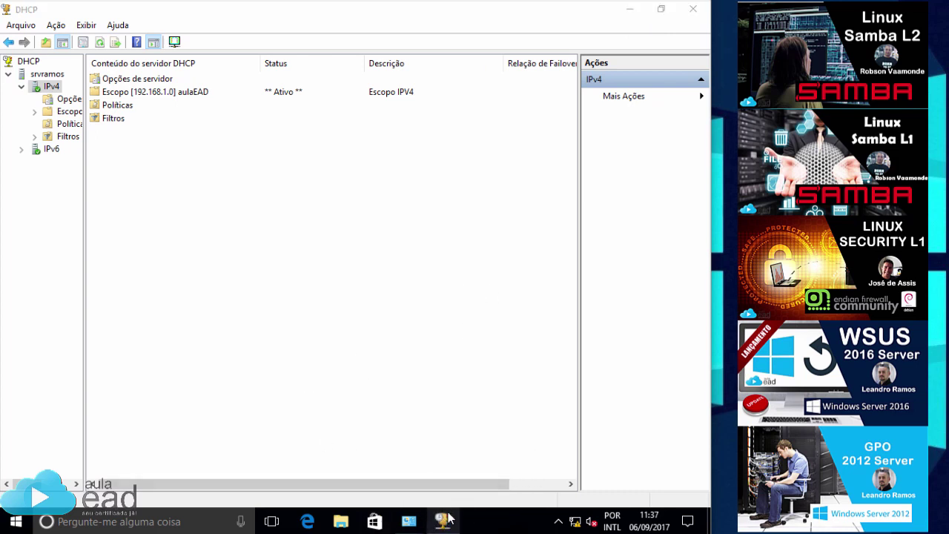
click(699, 10)
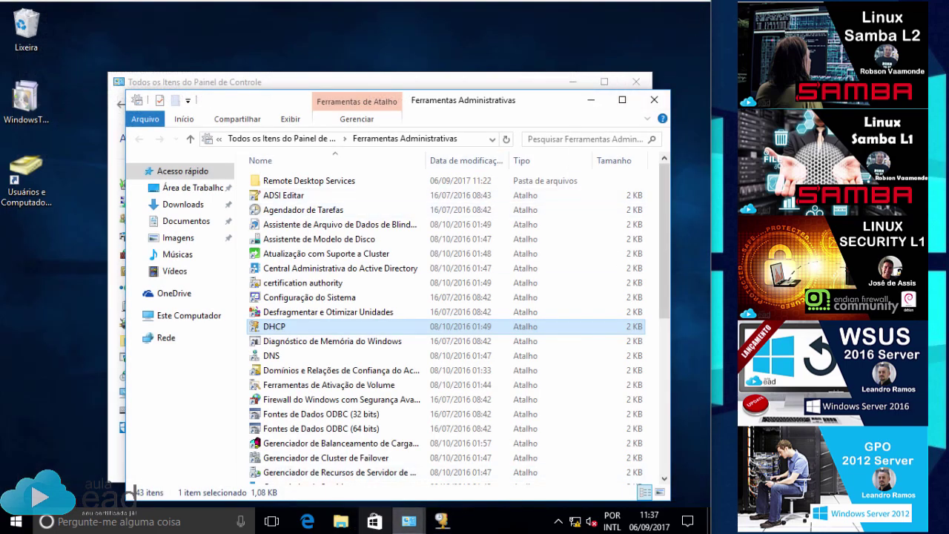
Test the pinned DHCP taskbar entry, then close the Ferramentas Administrativas folder.
click(444, 523)
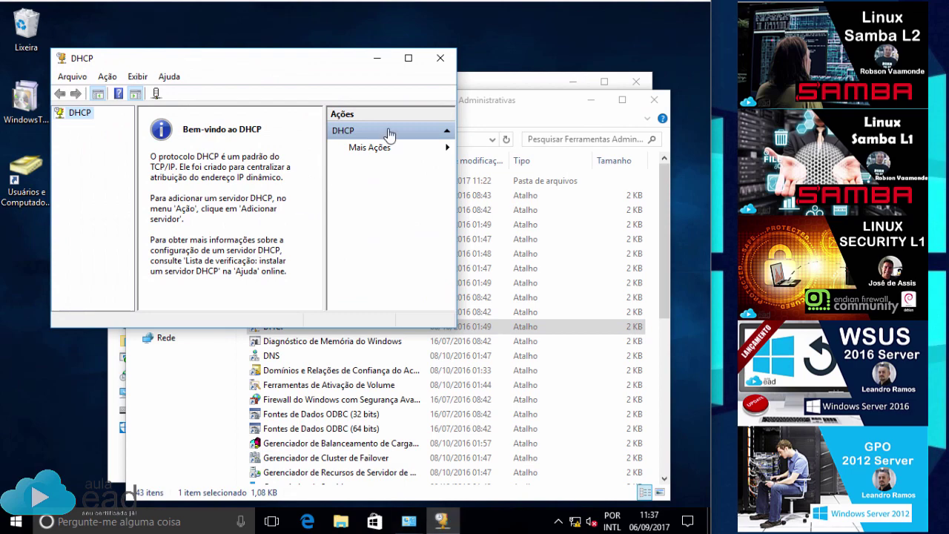
click(442, 522)
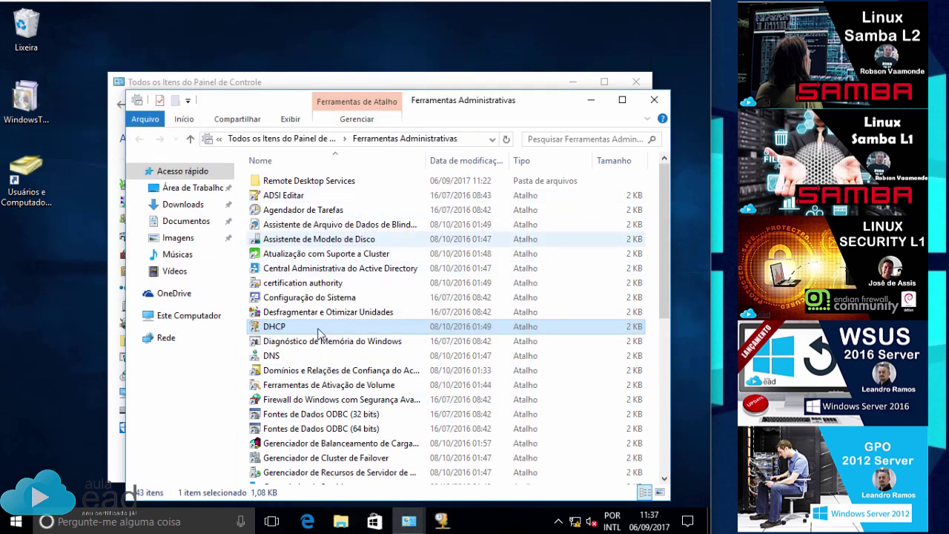
scroll(306, 394, down, 4)
scroll(306, 395, down, 3)
scroll(302, 420, up, 7)
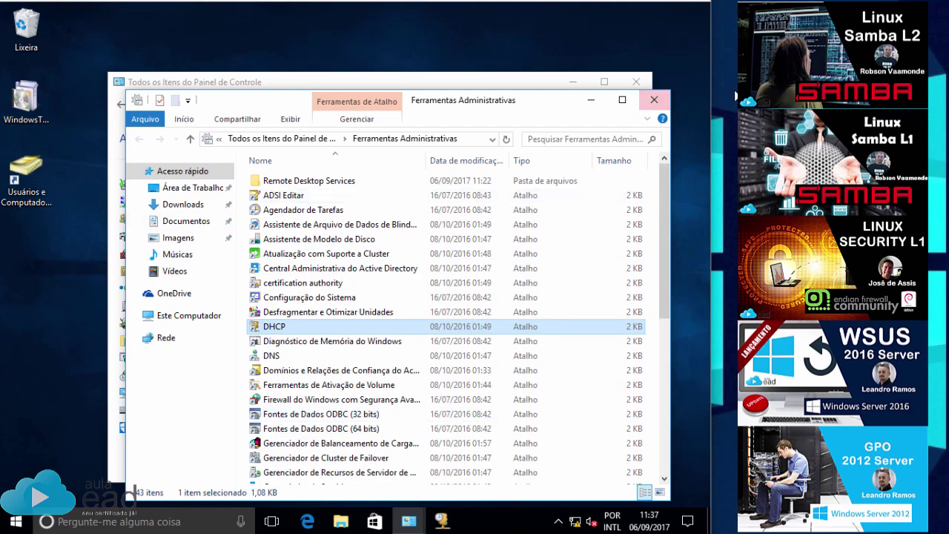
click(654, 99)
Switch Control Panel to Categoria view and open Programas > 'Ativar ou desativar recursos do Windows'.
click(556, 139)
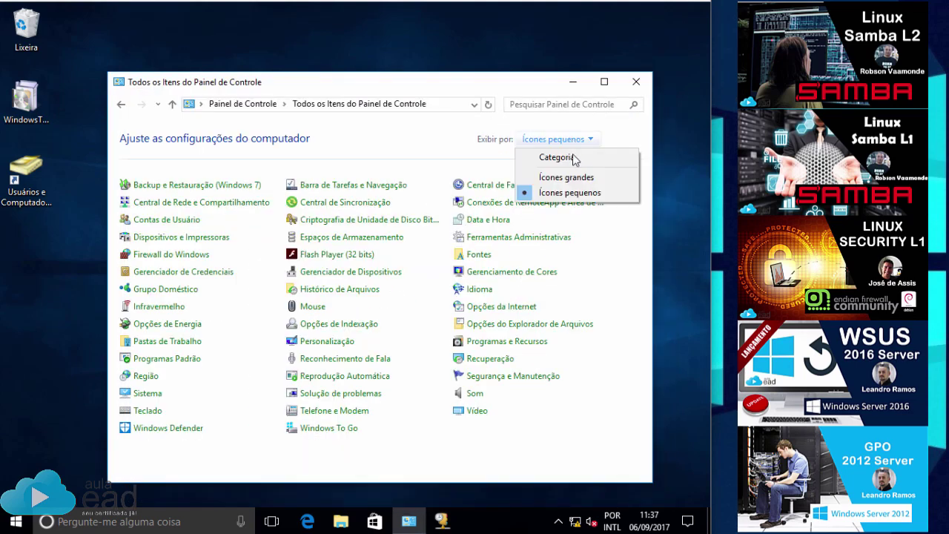
click(566, 157)
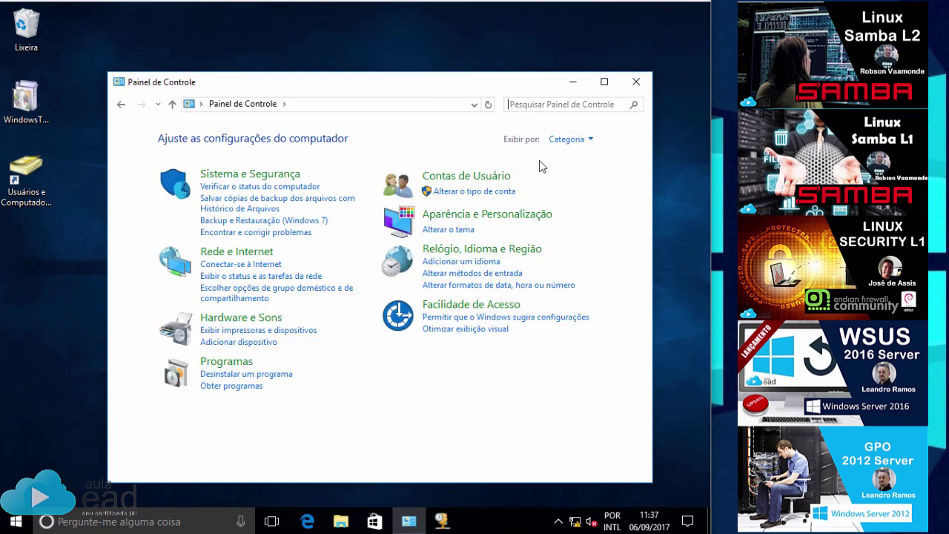
click(224, 364)
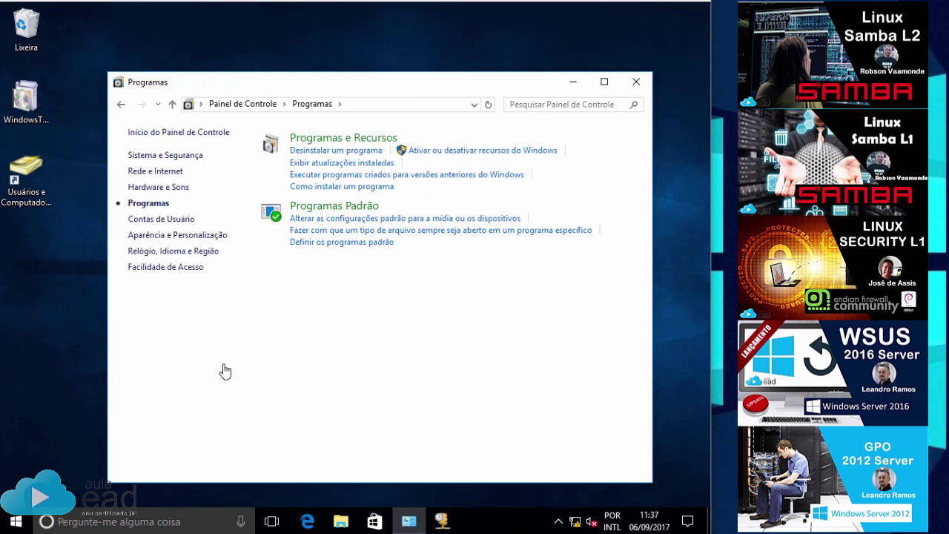
click(468, 151)
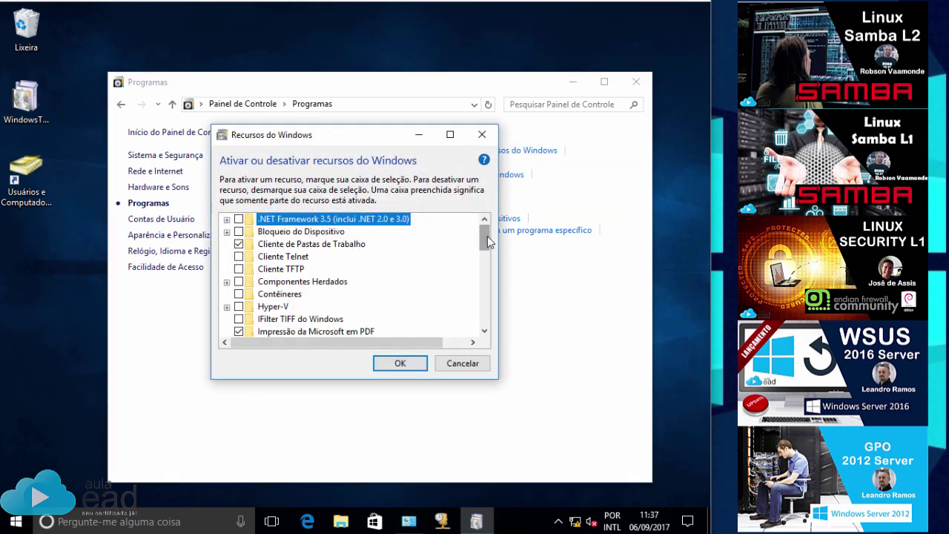
Enlarge the features list and expand Remote Server Administration Tools and Feature Administration Tools.
drag(488, 241, 488, 268)
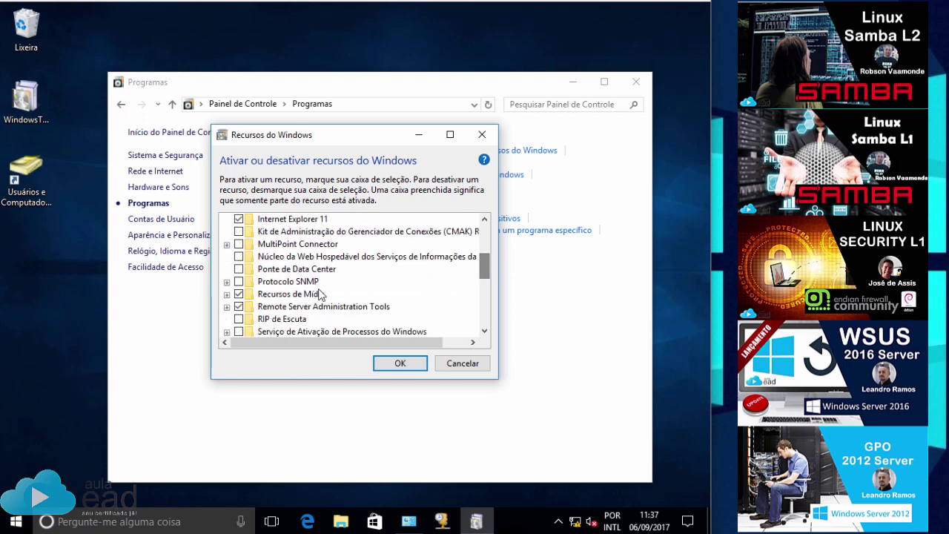
mouse_move(296, 310)
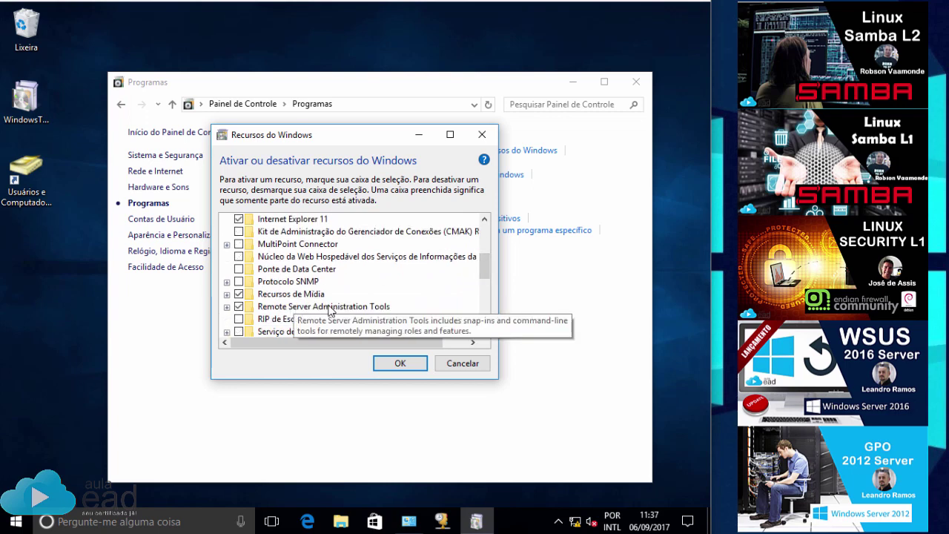
click(227, 306)
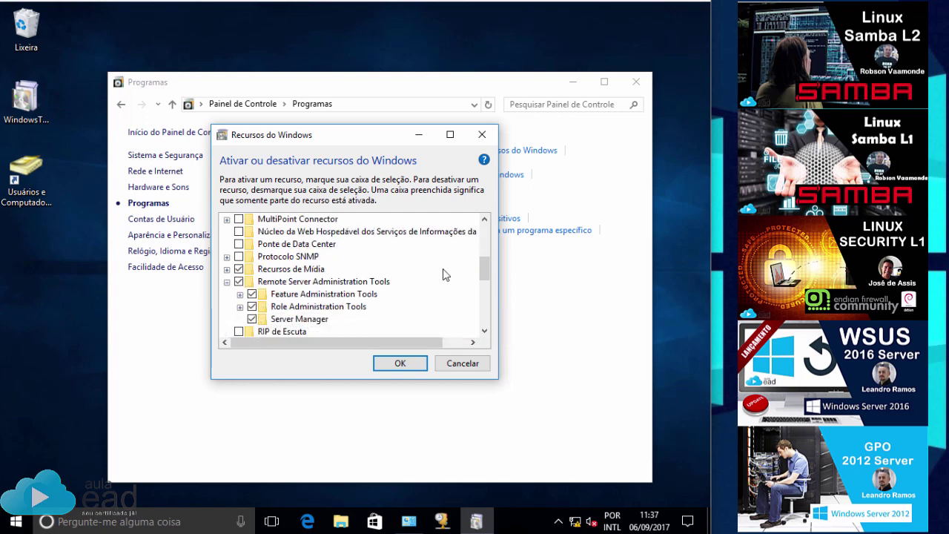
scroll(485, 271, down, 1)
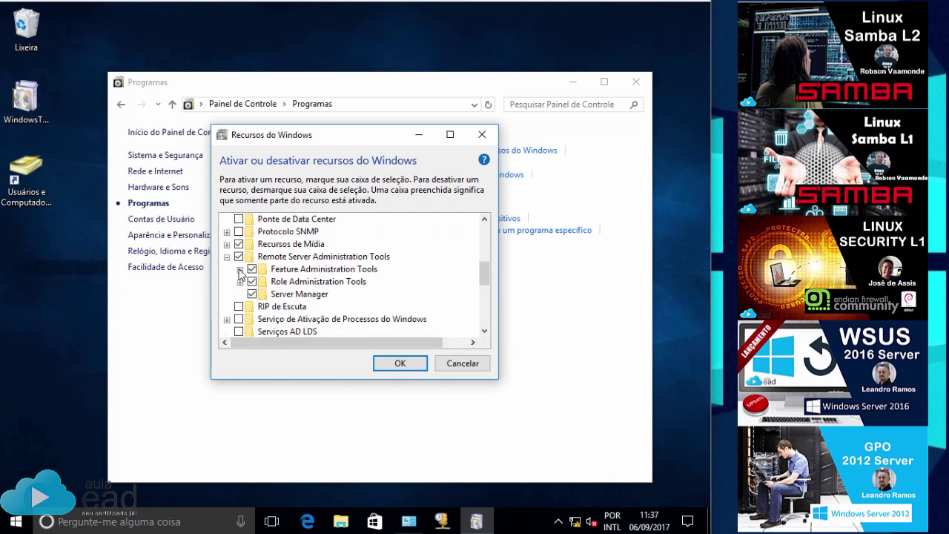
click(239, 269)
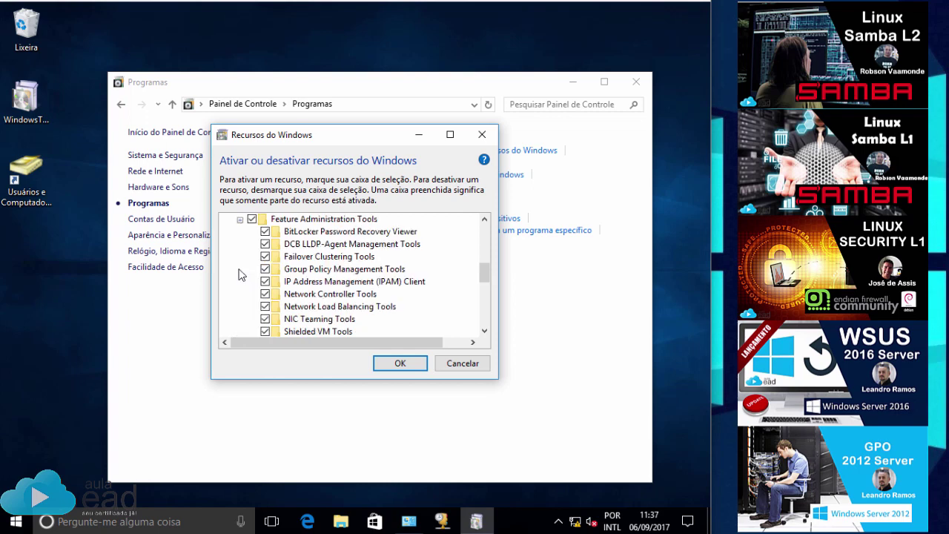
Expand Role Administration Tools with its WSUS, Remote Desktop and Remote Access nodes to verify checkboxes.
scroll(485, 271, down, 2)
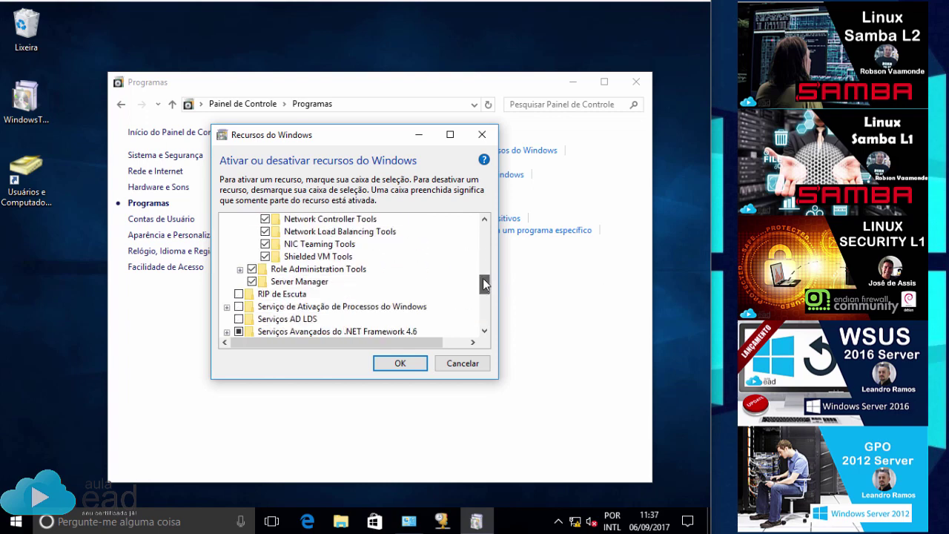
click(240, 269)
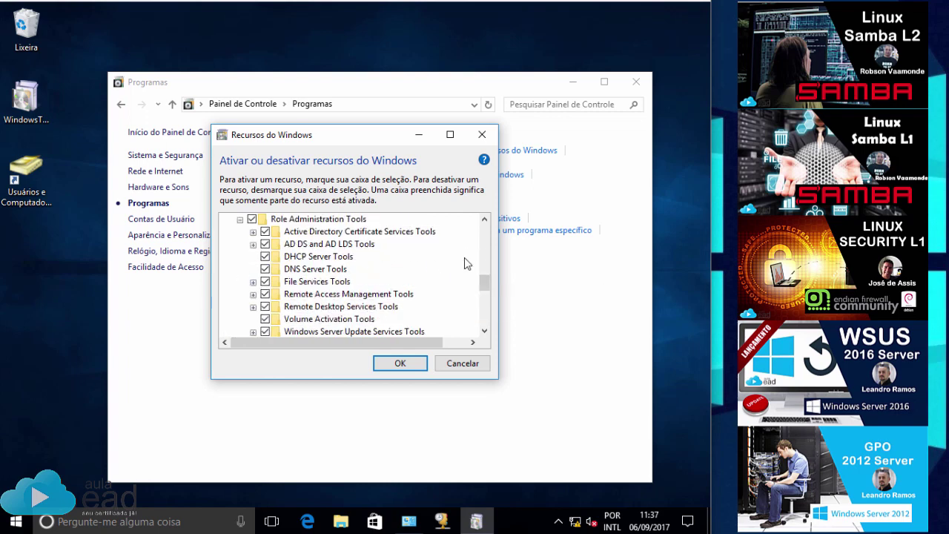
scroll(484, 280, down, 2)
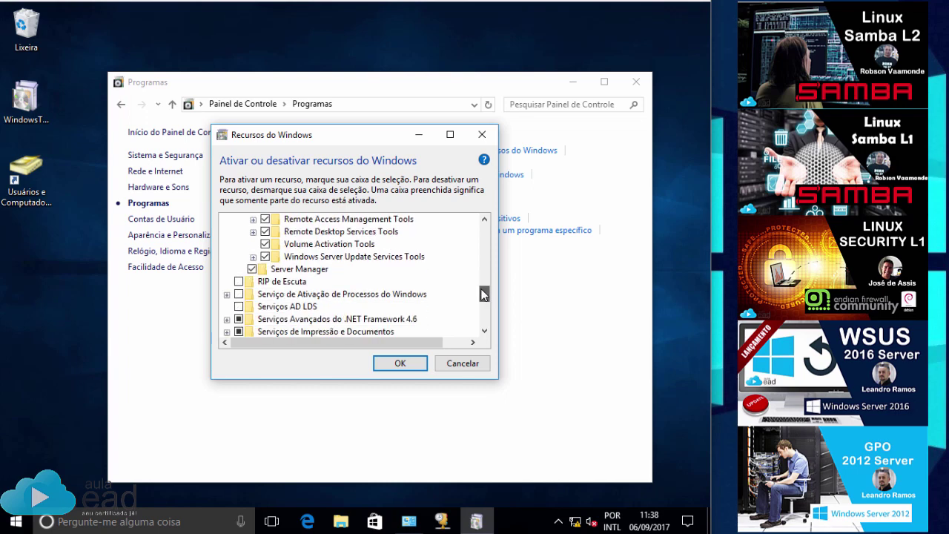
click(253, 256)
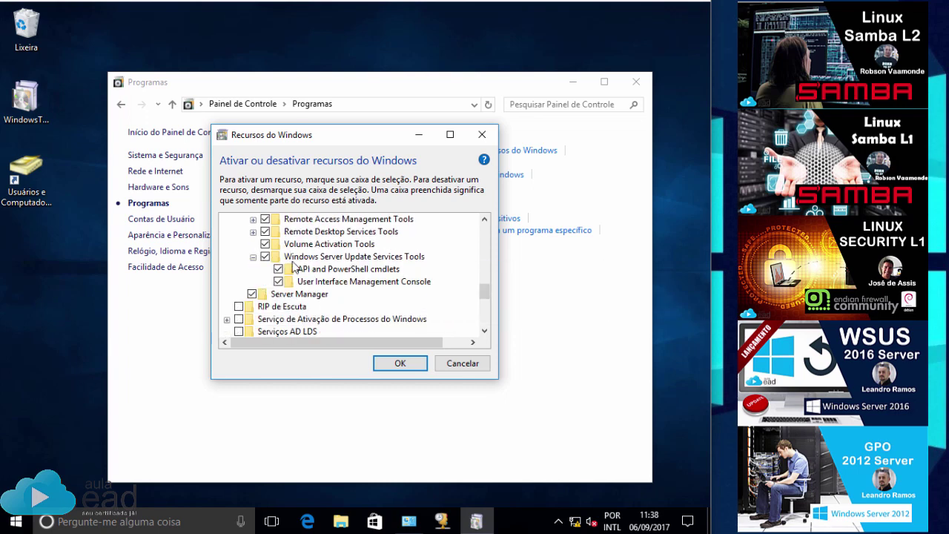
click(253, 243)
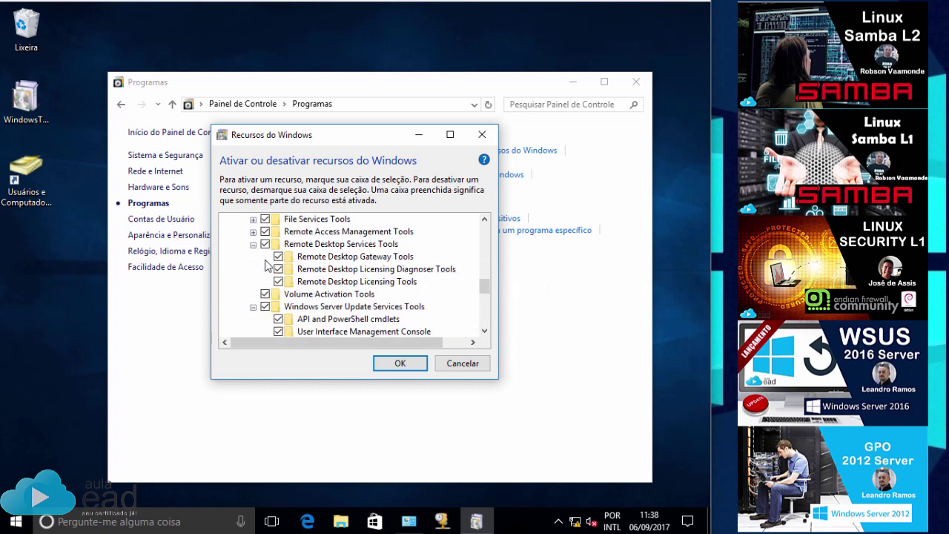
click(253, 244)
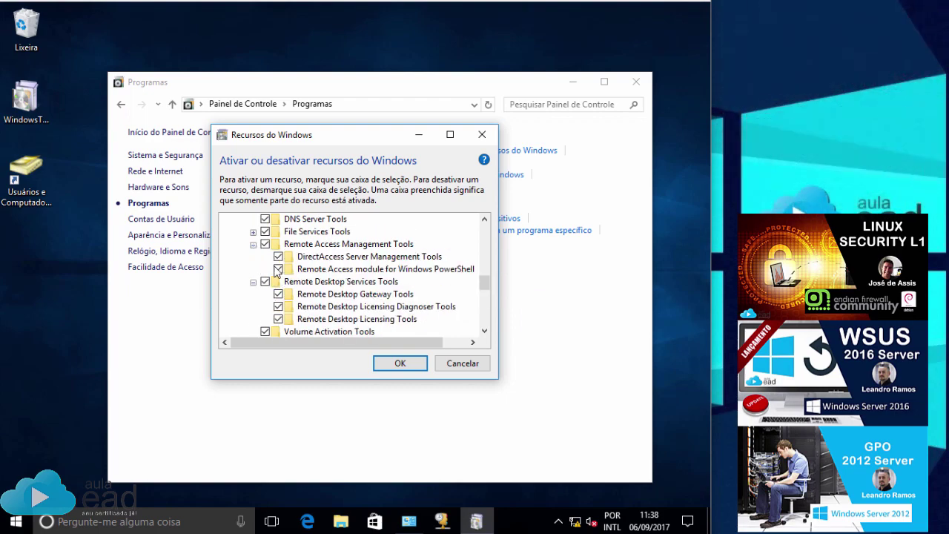
scroll(274, 269, up, 5)
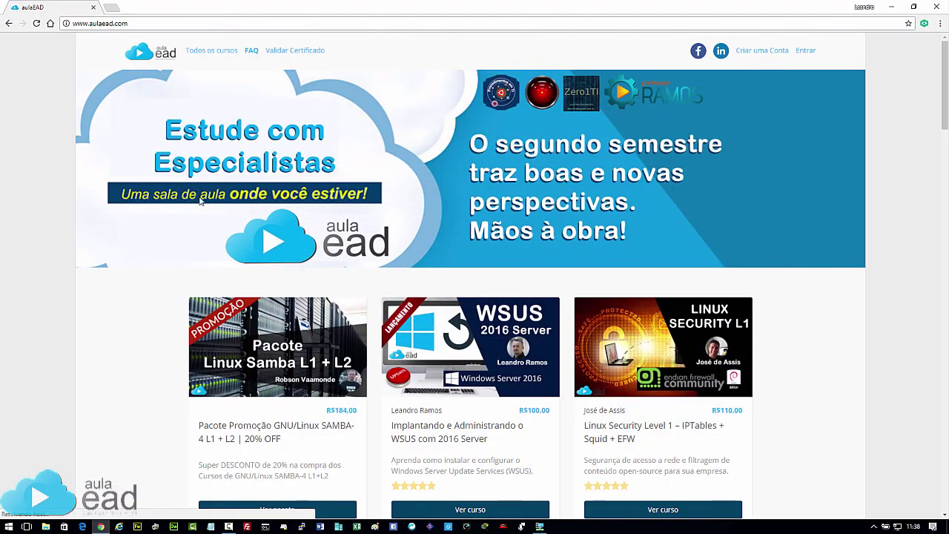
Scroll past aulaEAD course cards like Oracle VirtualBox and Cisco Packet Tracer to the footer.
scroll(361, 252, down, 3)
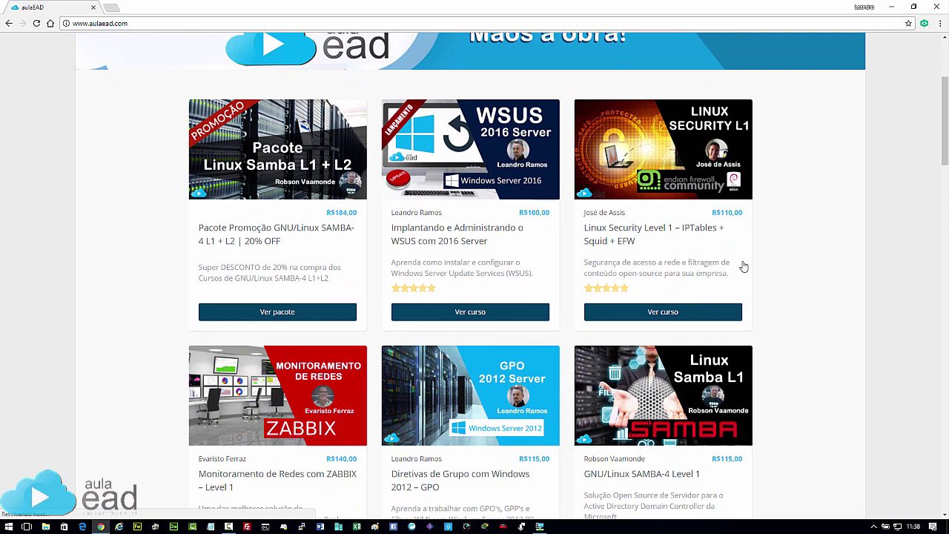
scroll(741, 260, down, 3)
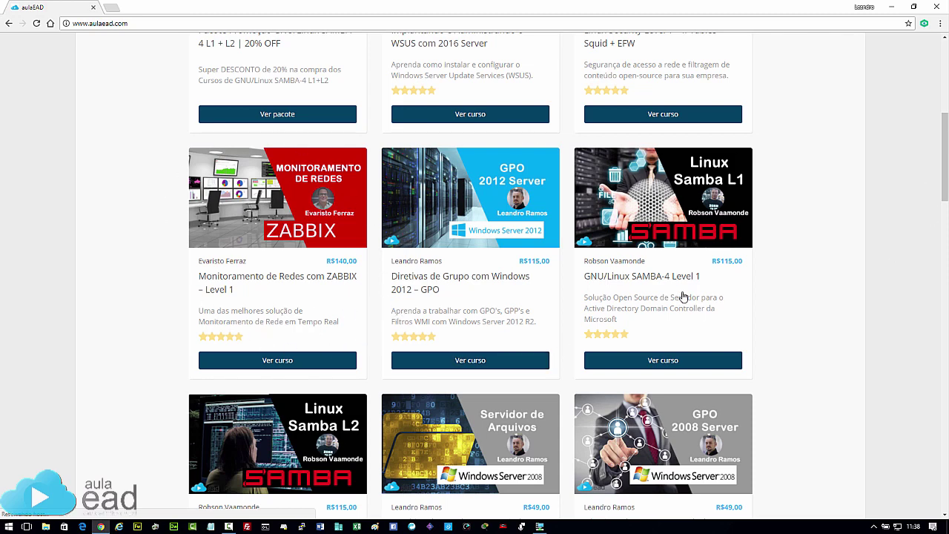
scroll(685, 296, down, 5)
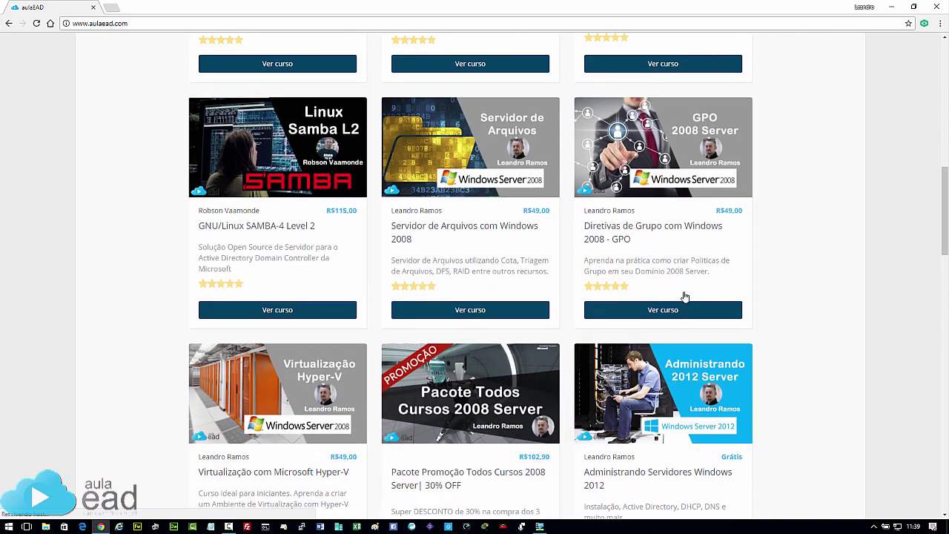
scroll(685, 296, down, 3)
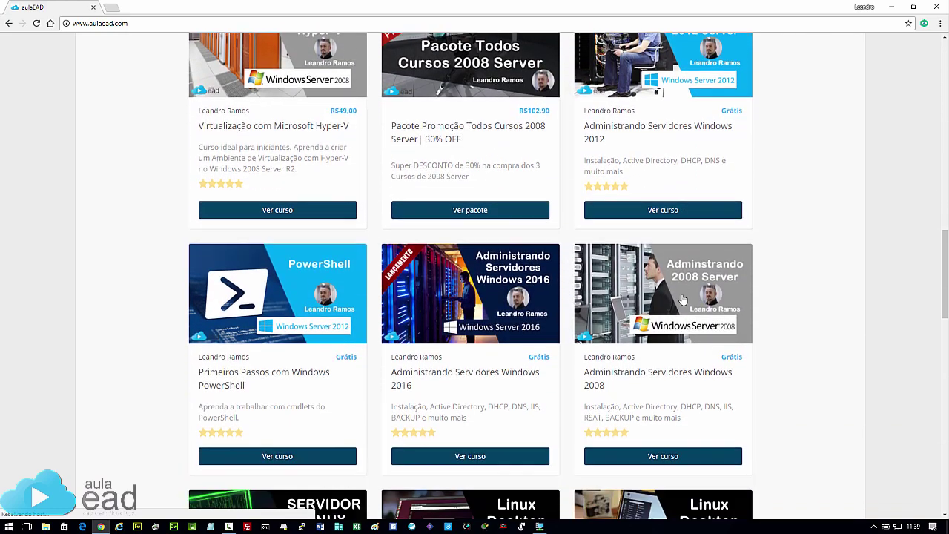
scroll(683, 298, up, 1)
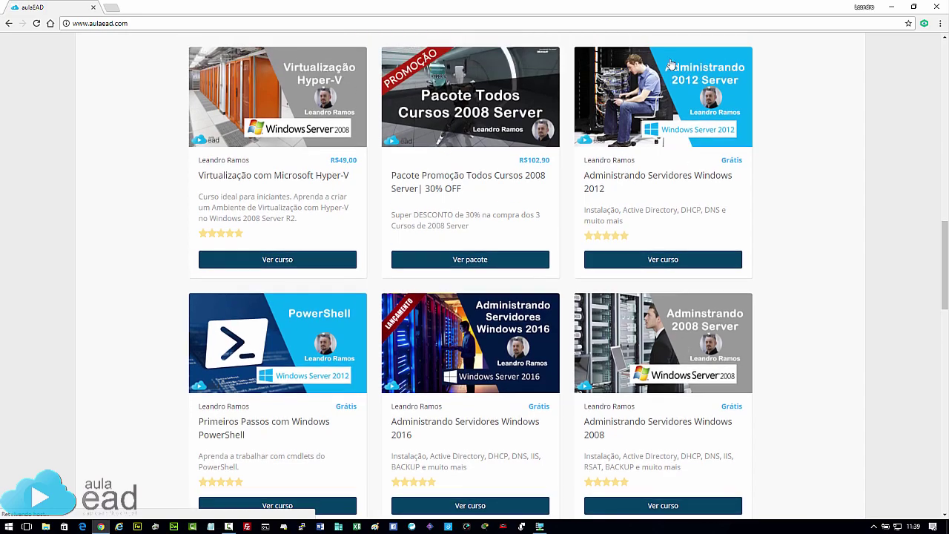
scroll(620, 131, down, 1)
scroll(621, 131, down, 1)
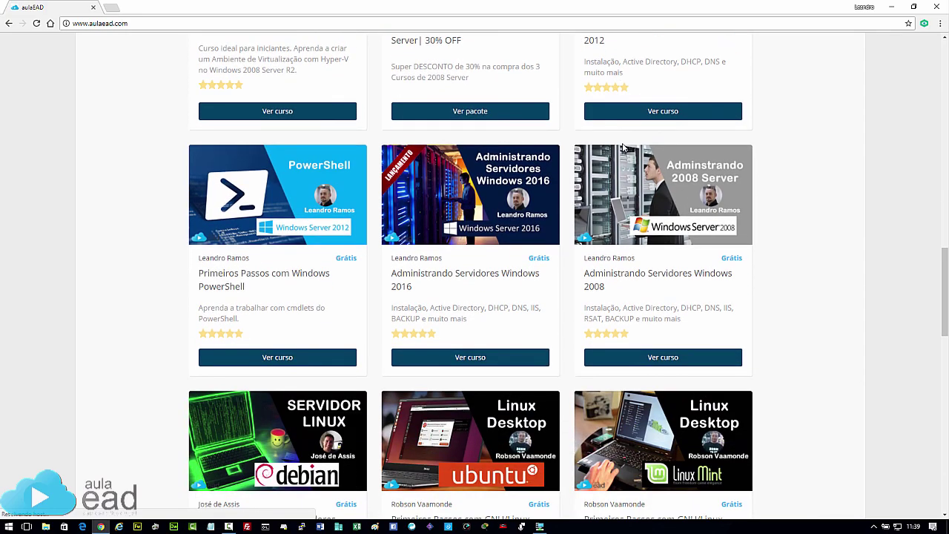
scroll(623, 148, down, 7)
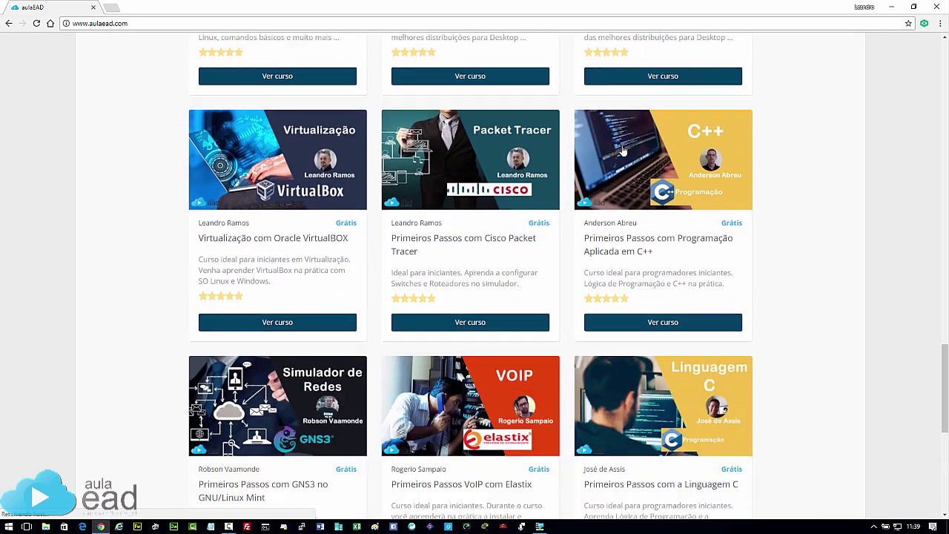
scroll(622, 150, down, 6)
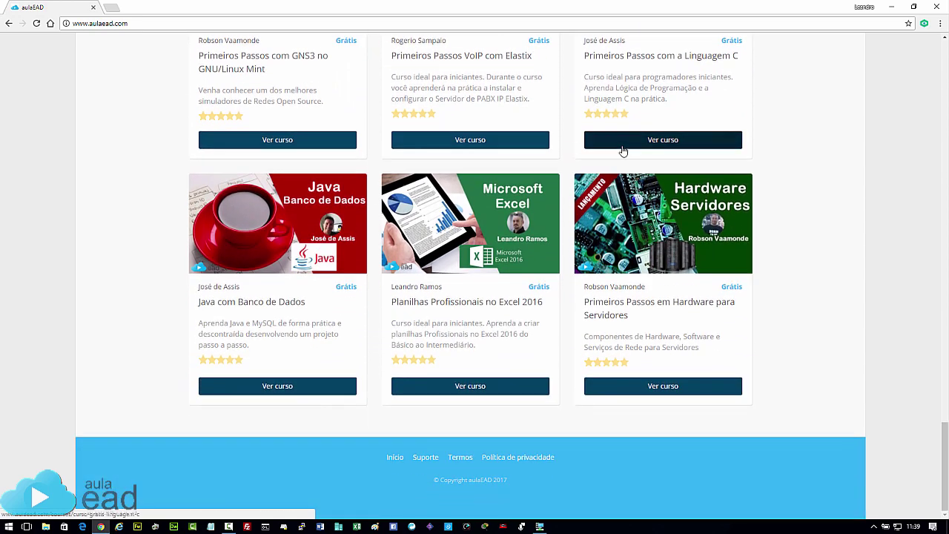